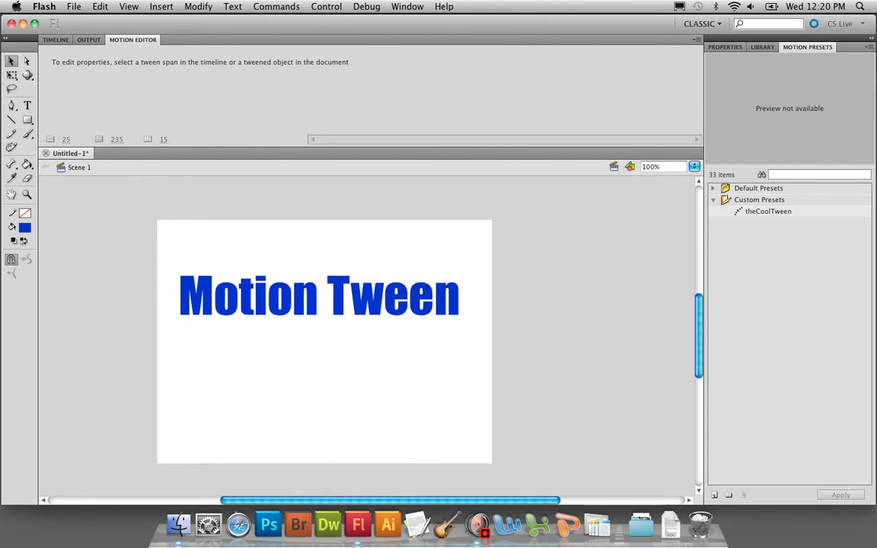
- Delete the Motion Tween text from the stage and draw a blue square of about 120 by 120 px near the stage's left edge
left_click(319, 297)
key("Delete")
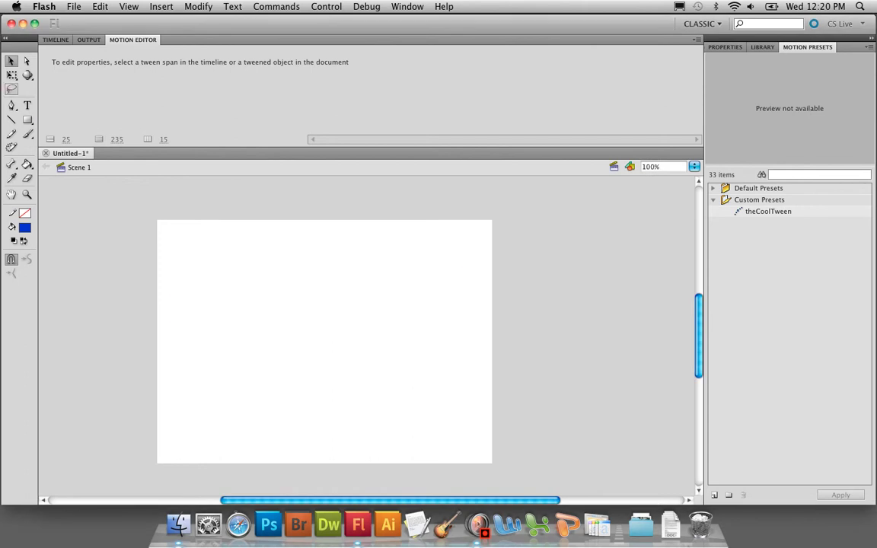
key("r")
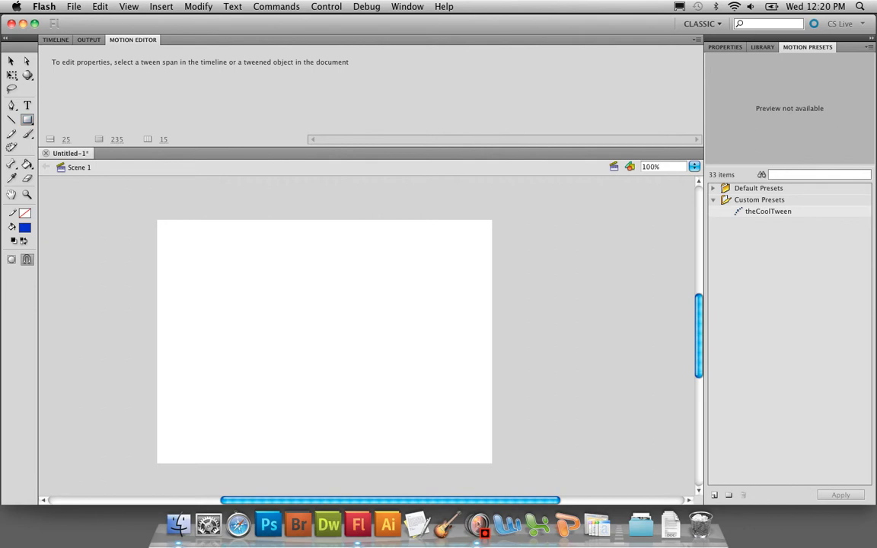
left_click_drag(168, 319, 241, 391)
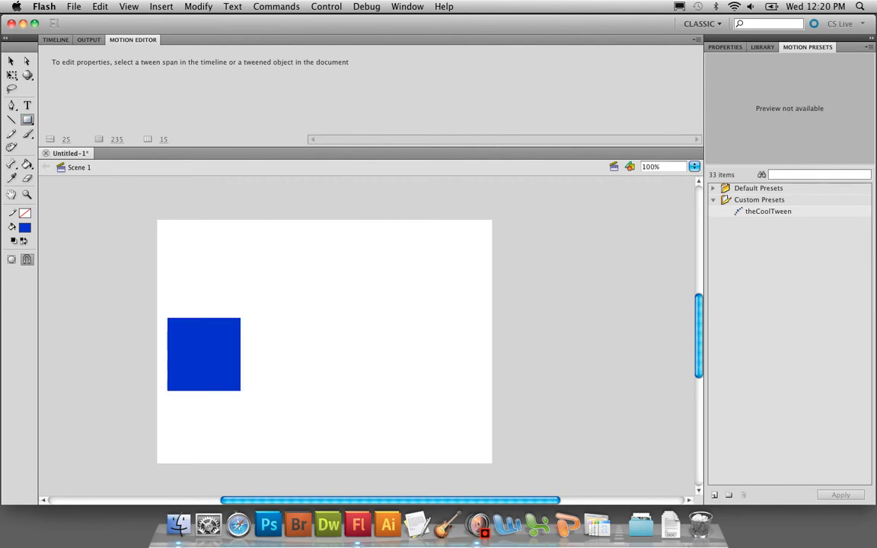
- Convert the blue square into a Movie Clip symbol named boxMc with top-left registration
key("v")
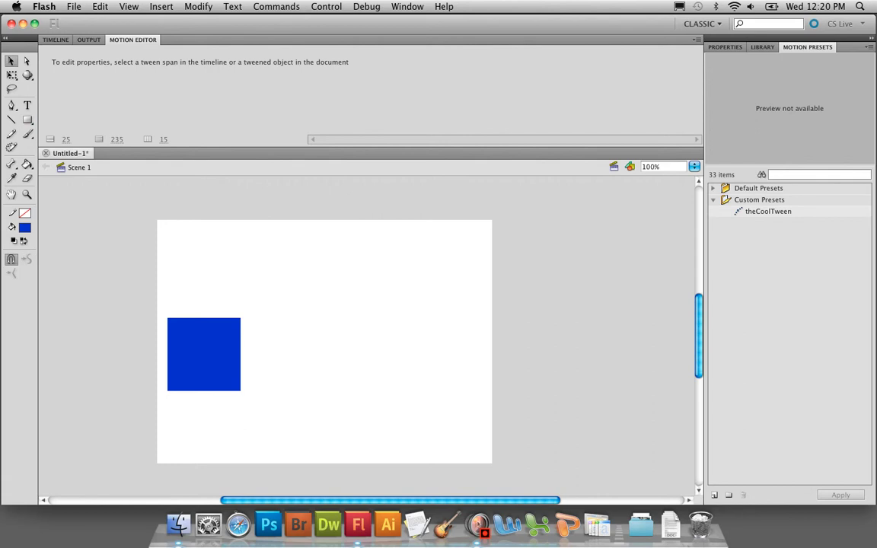
left_click_drag(269, 407, 149, 291)
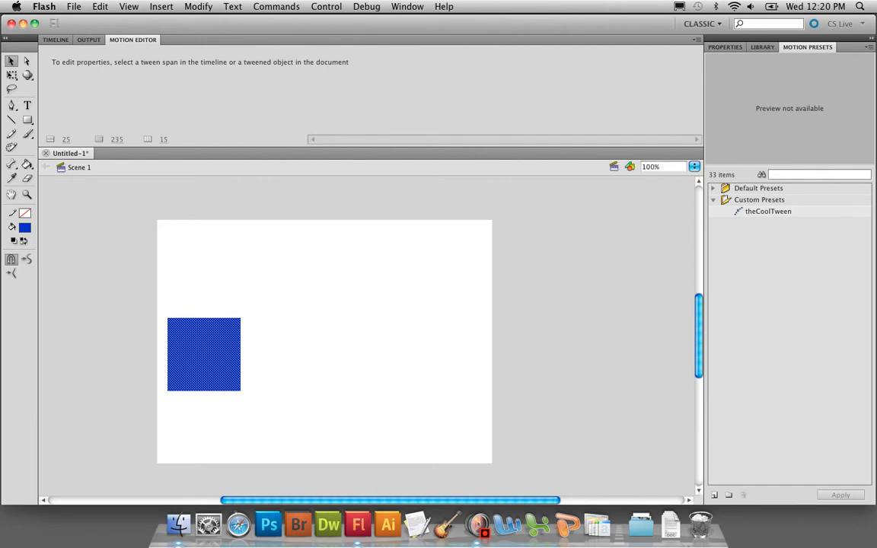
key("F8")
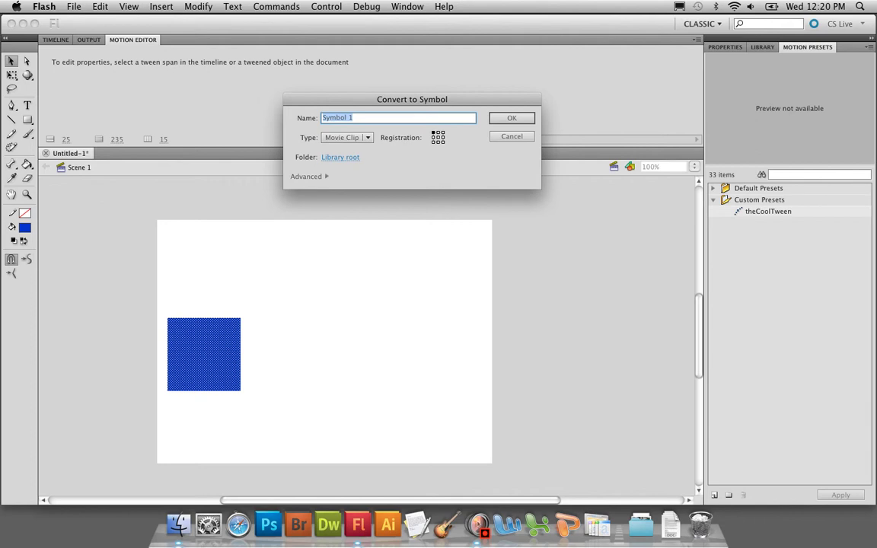
type("boxMc")
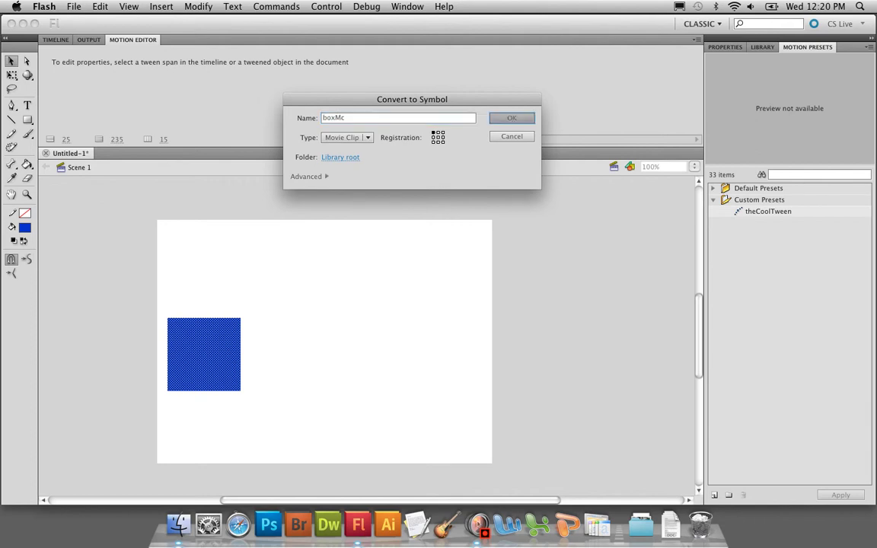
key("Return")
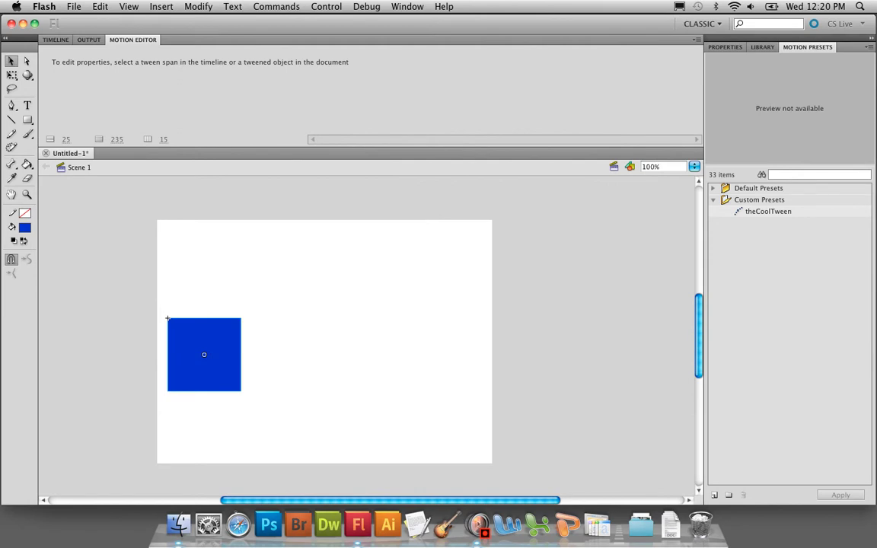
- Review the Library, Timeline, Properties, Motion Presets and Motion Editor panels and the list of available panels
left_click(763, 47)
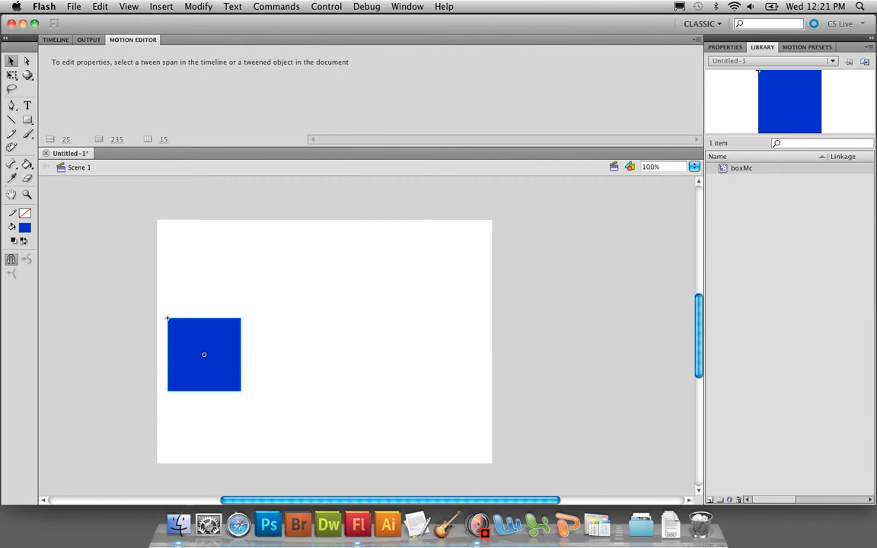
key("super+alt+t")
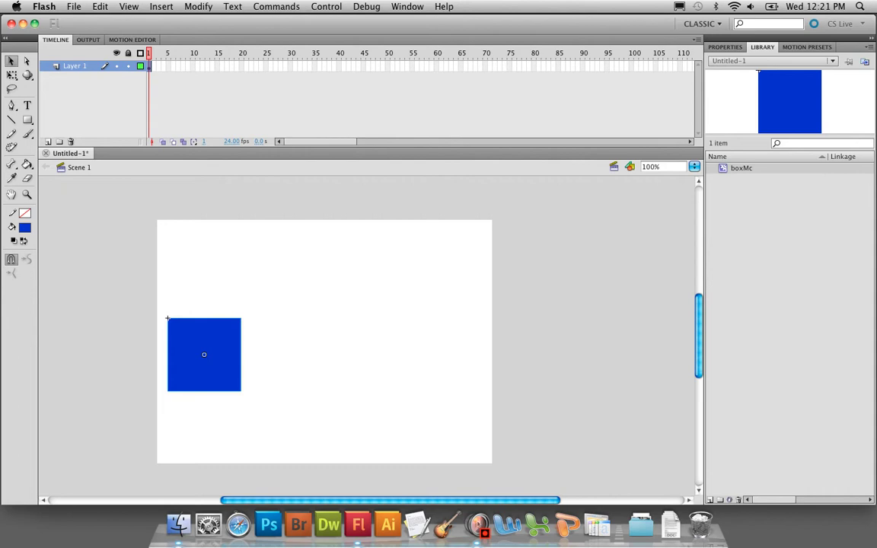
key("super+l")
key("super+l")
left_click(725, 46)
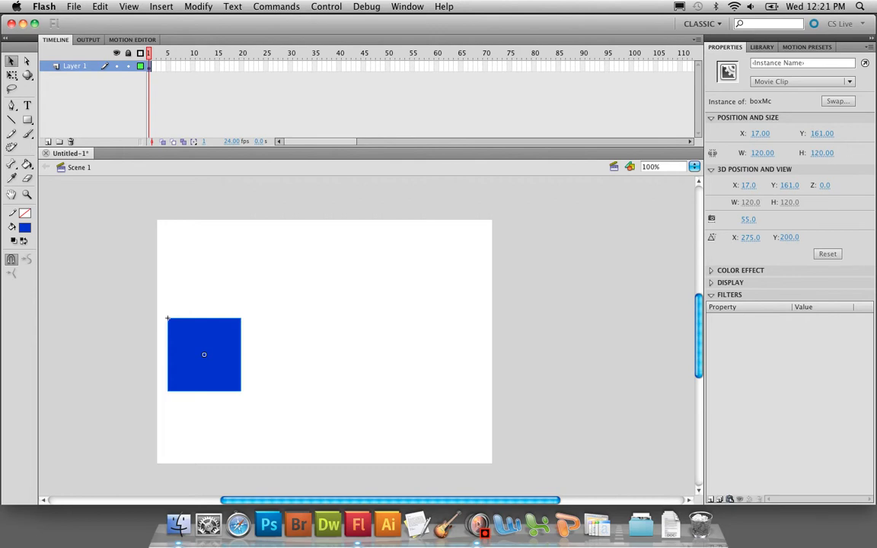
key("super+l")
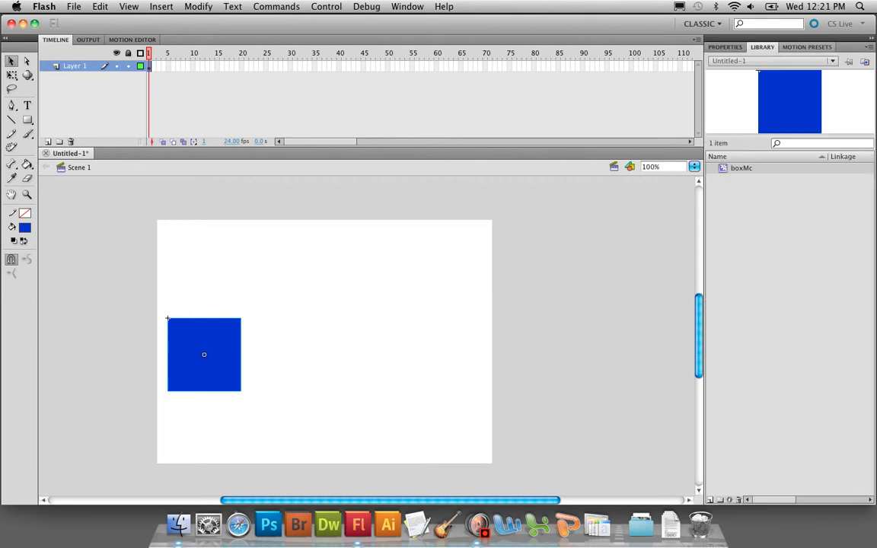
left_click(806, 47)
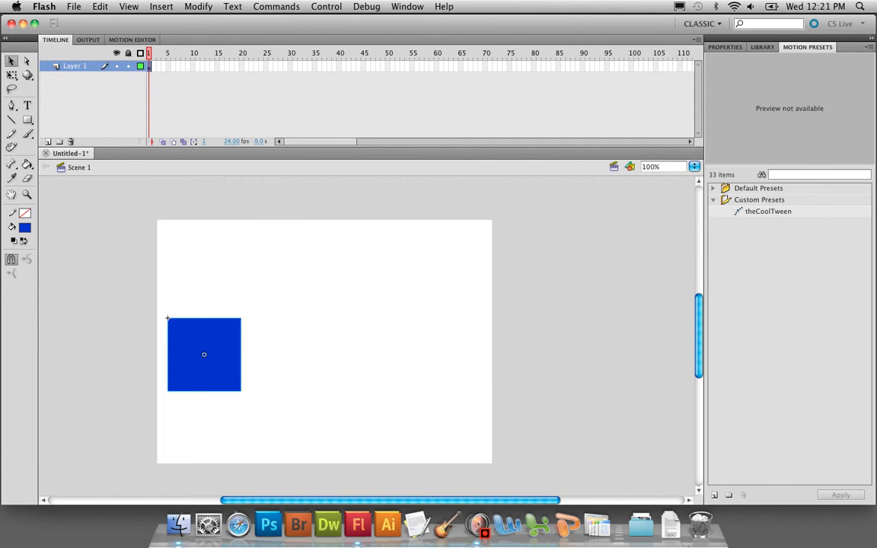
left_click(131, 40)
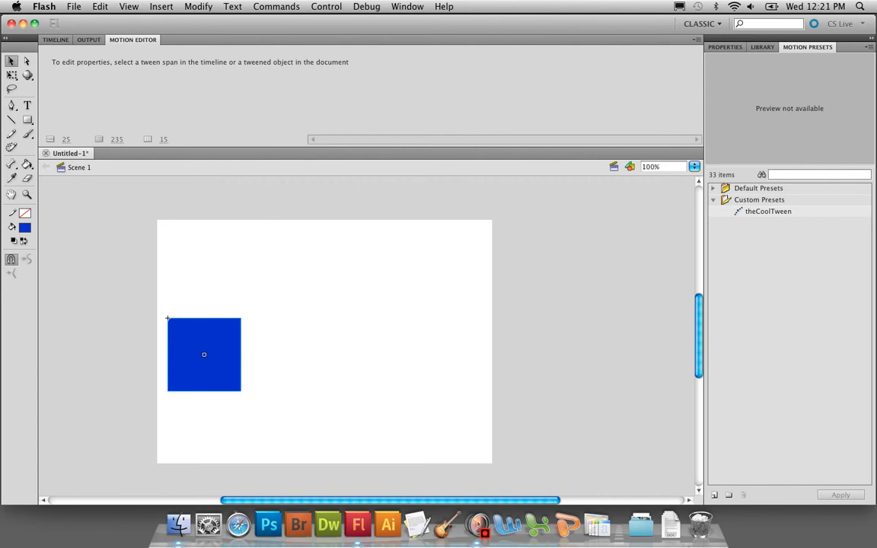
left_click(407, 6)
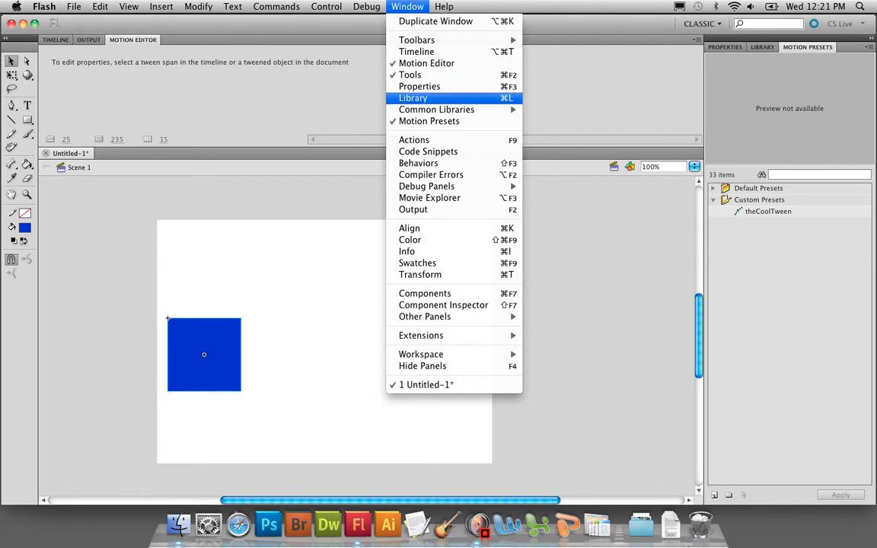
left_click(428, 151)
- Float the Motion Presets and Motion Editor panels, and dock them back beside the Library and Timeline respectively
left_click_drag(807, 48, 514, 88)
left_click_drag(132, 40, 582, 88)
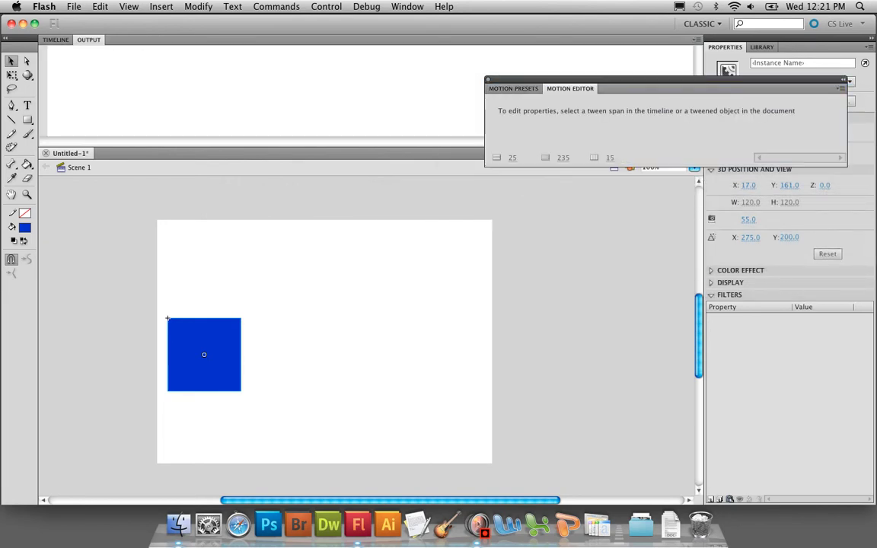
left_click_drag(571, 88, 101, 38)
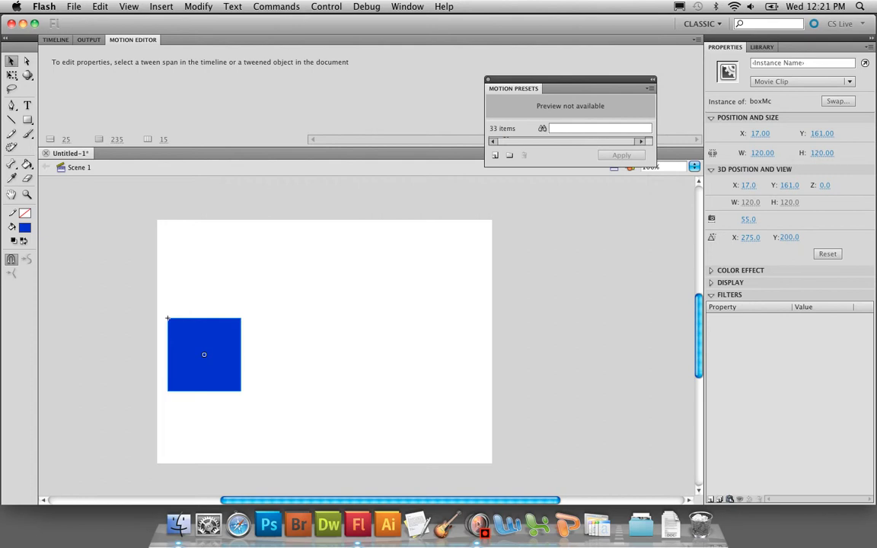
left_click_drag(570, 79, 857, 44)
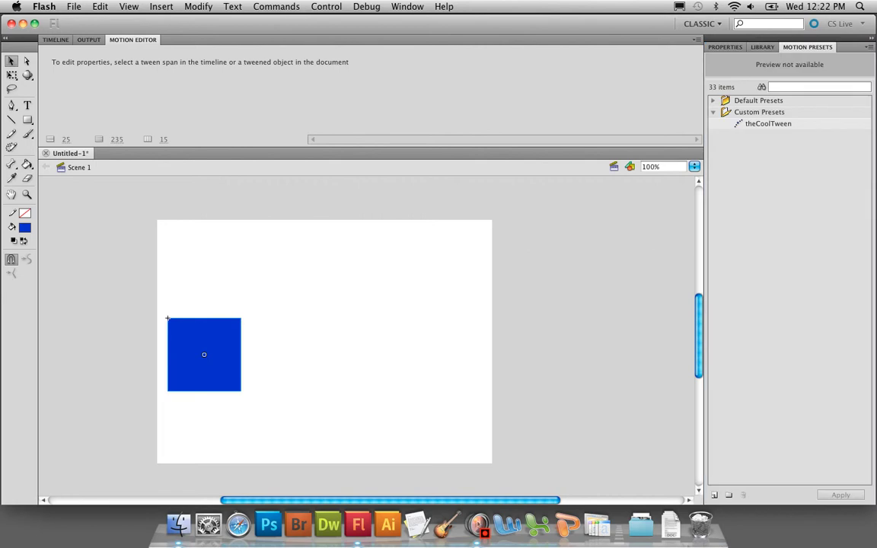
- Close the Output panel and check the remaining docked panels, ending on Motion Editor and Motion Presets
right_click(86, 39)
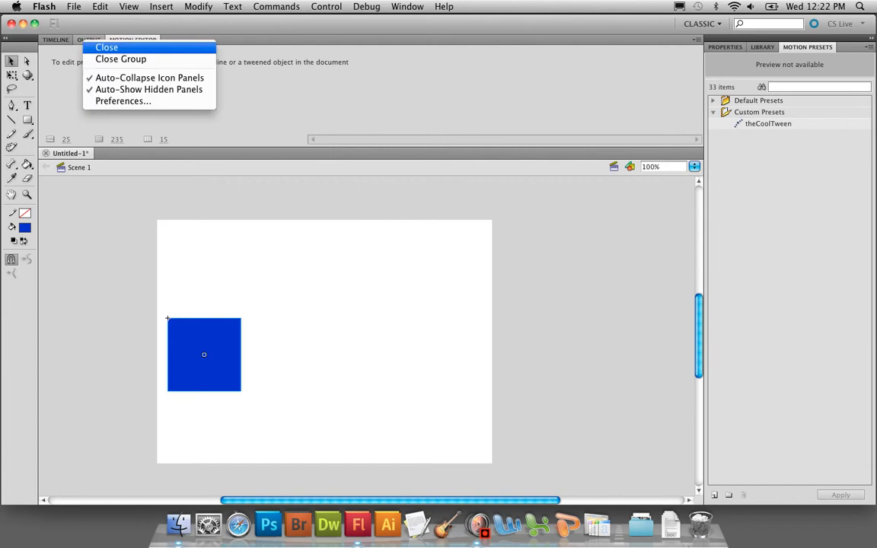
left_click(99, 44)
left_click(56, 40)
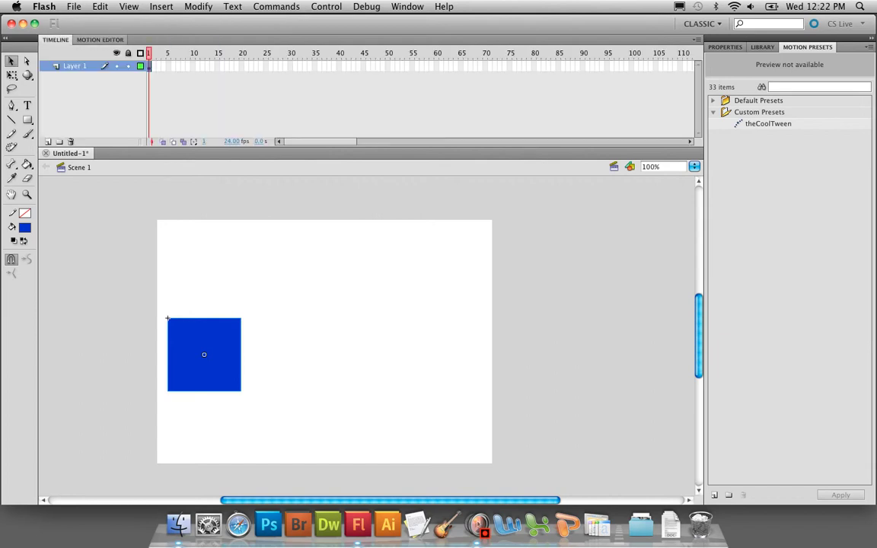
left_click(100, 39)
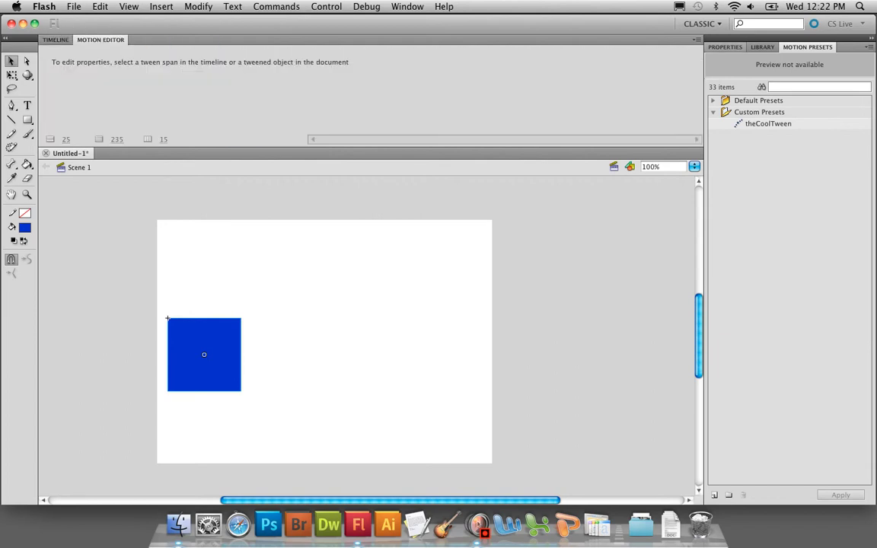
key("super+F3")
key("super+l")
left_click(806, 48)
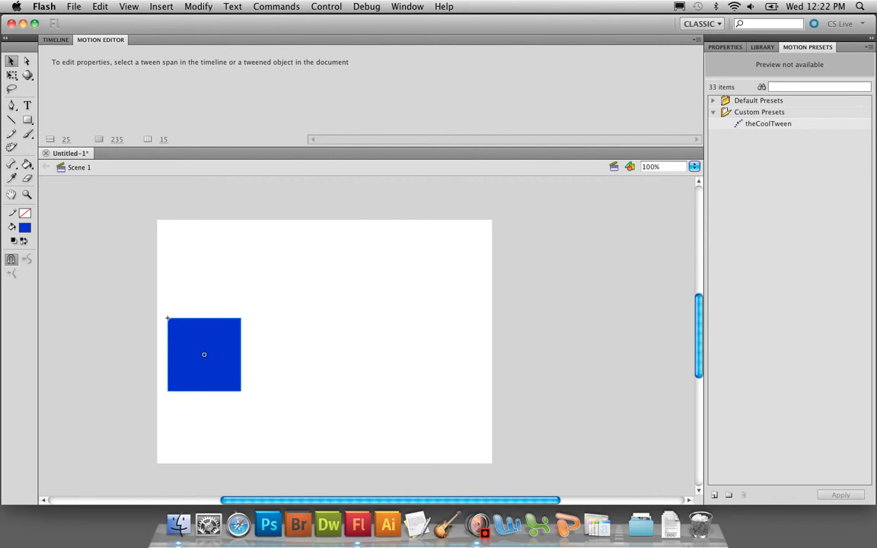
left_click(702, 23)
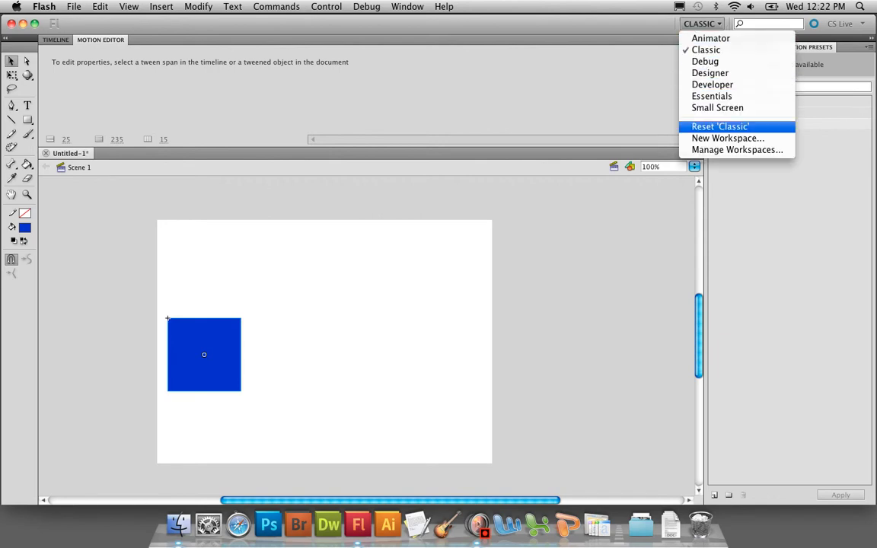
left_click(728, 138)
type("MotionEditor")
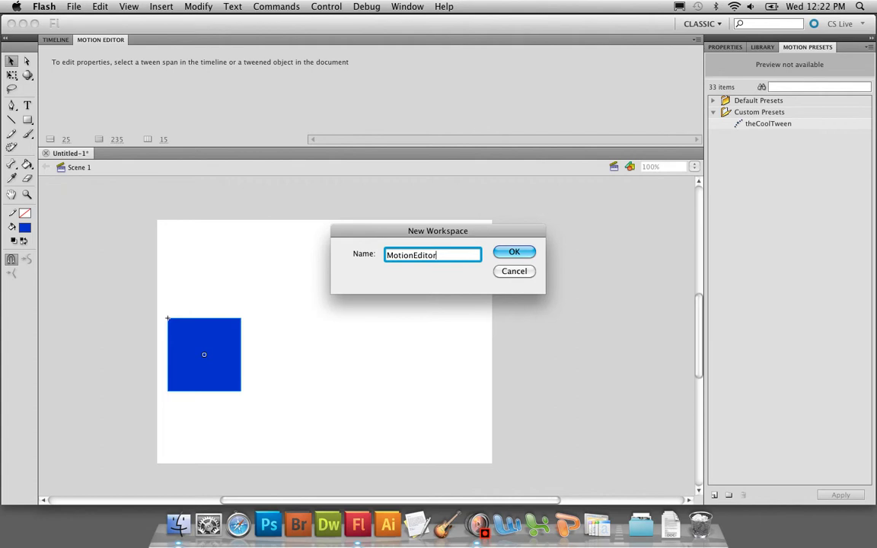
key("Return")
- Save the current panel layout as a new workspace named MotionEditor
left_click(702, 24)
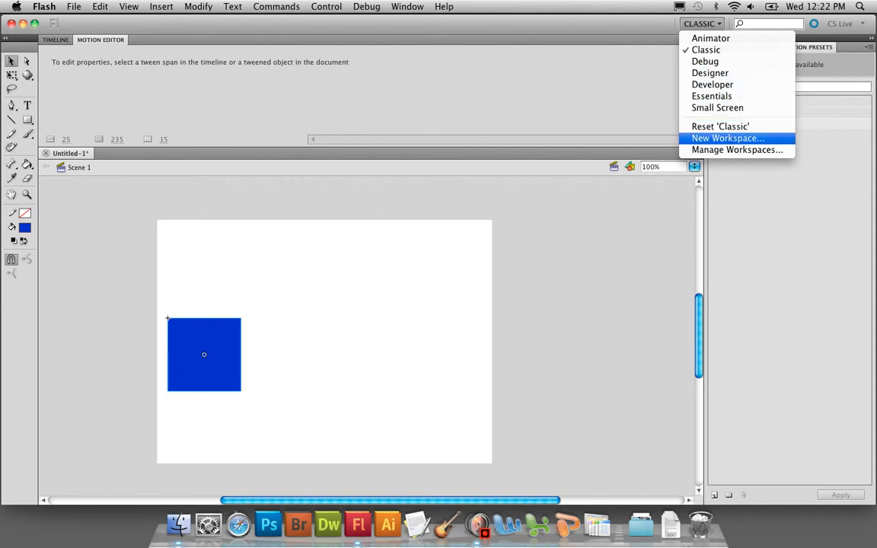
left_click(728, 138)
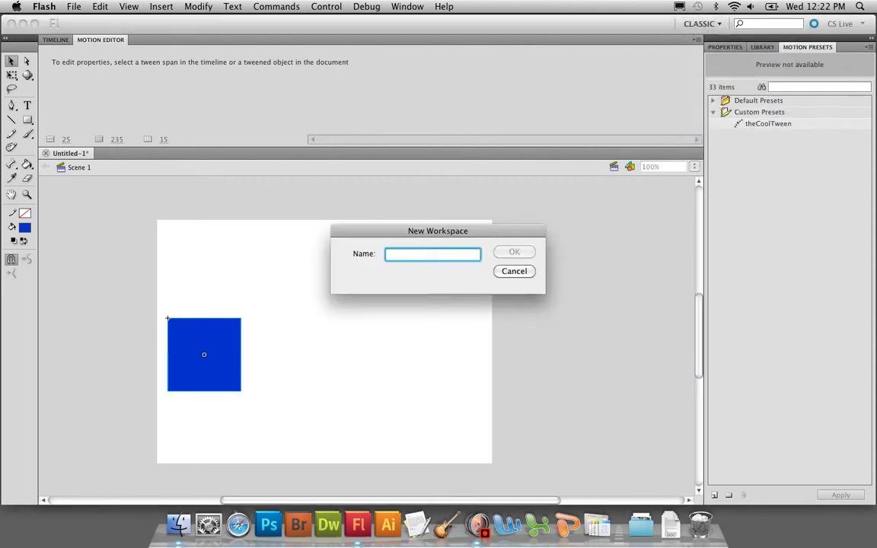
type("Motion")
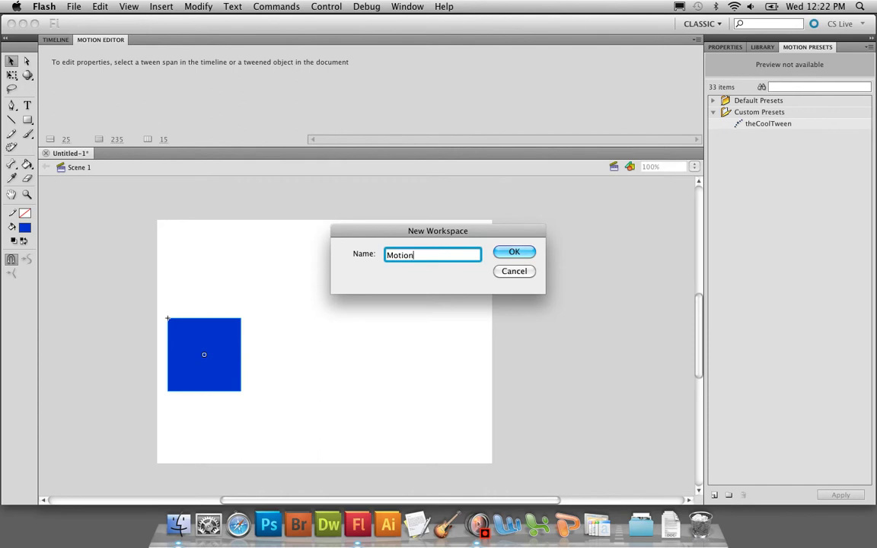
type("Editor")
key("Return")
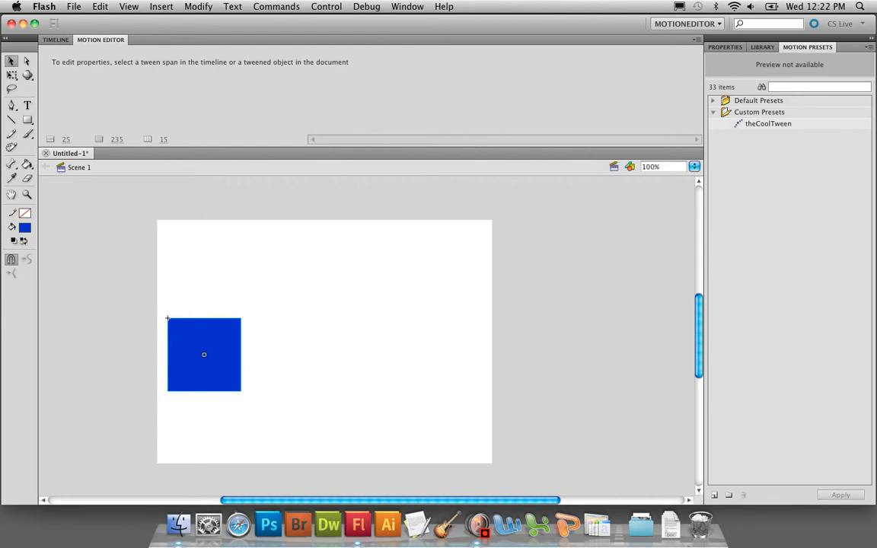
- Compare the Classic and Developer workspaces and return to the MotionEditor workspace
left_click(688, 24)
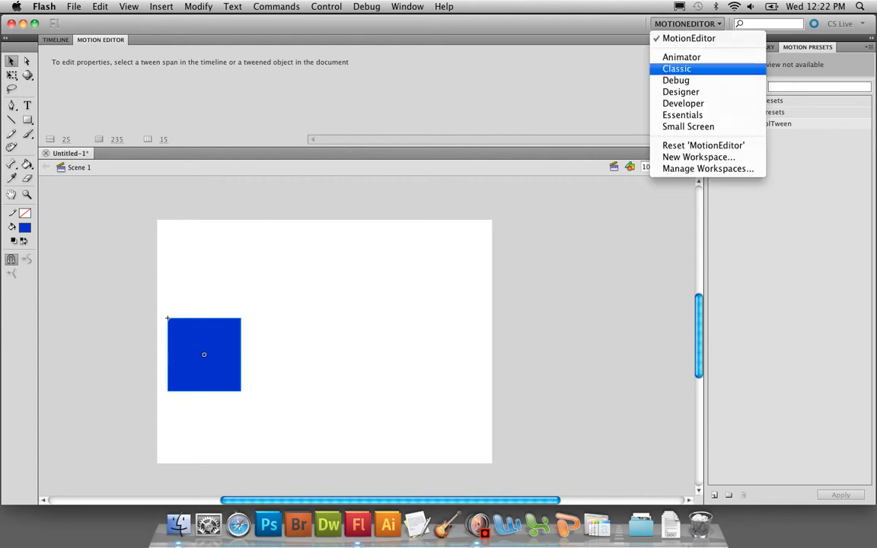
left_click(676, 69)
left_click(702, 24)
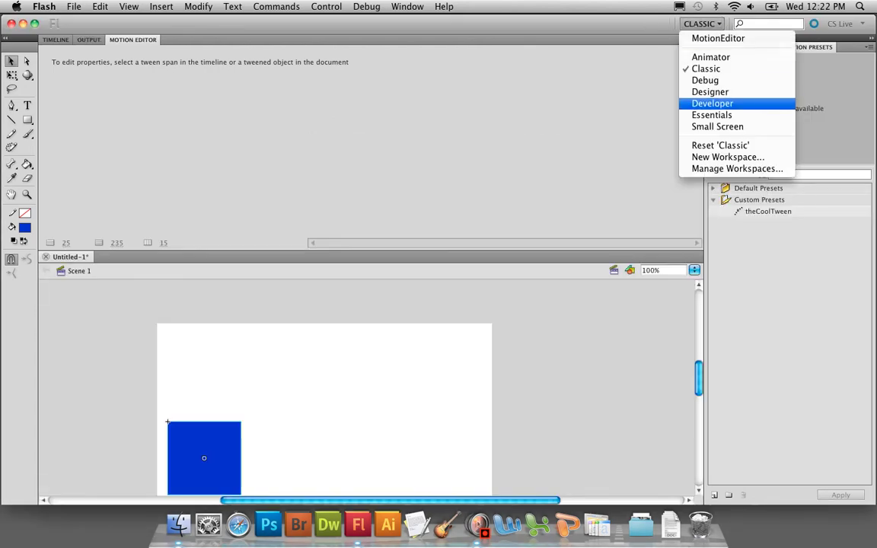
left_click(712, 103)
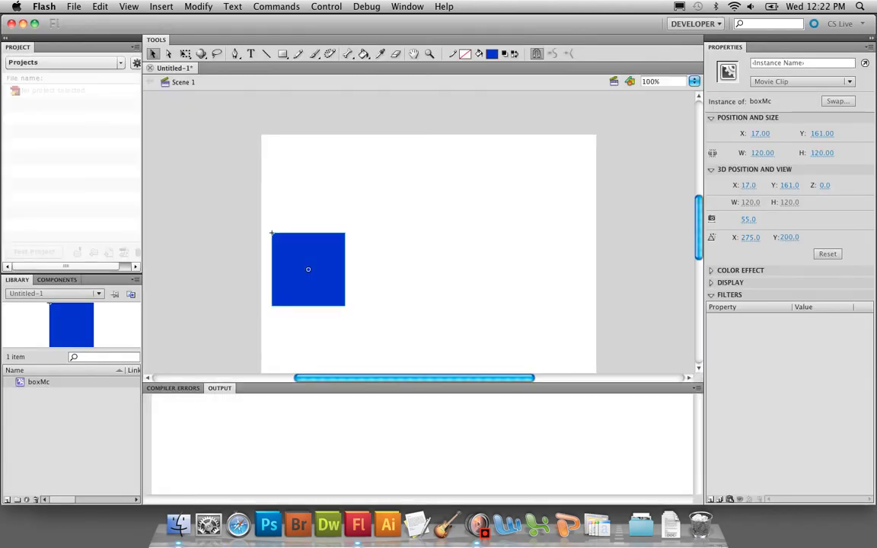
left_click(696, 24)
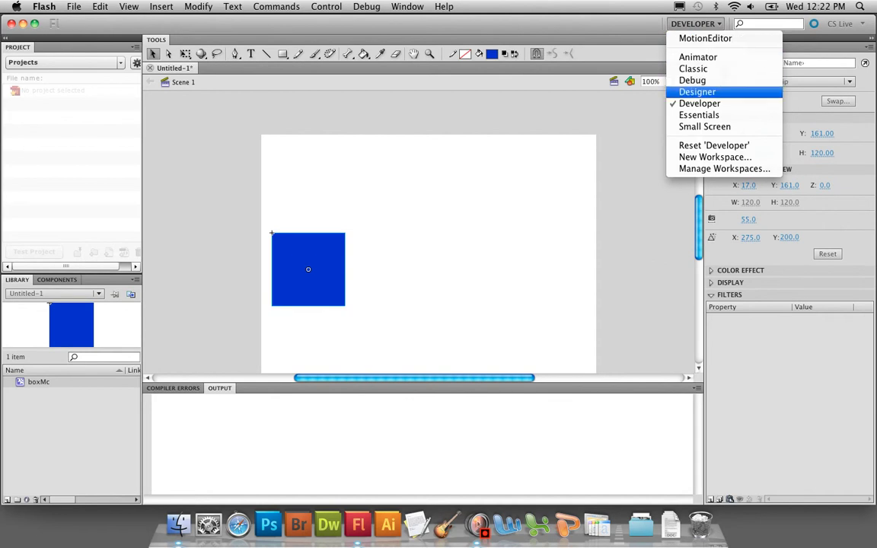
left_click(706, 38)
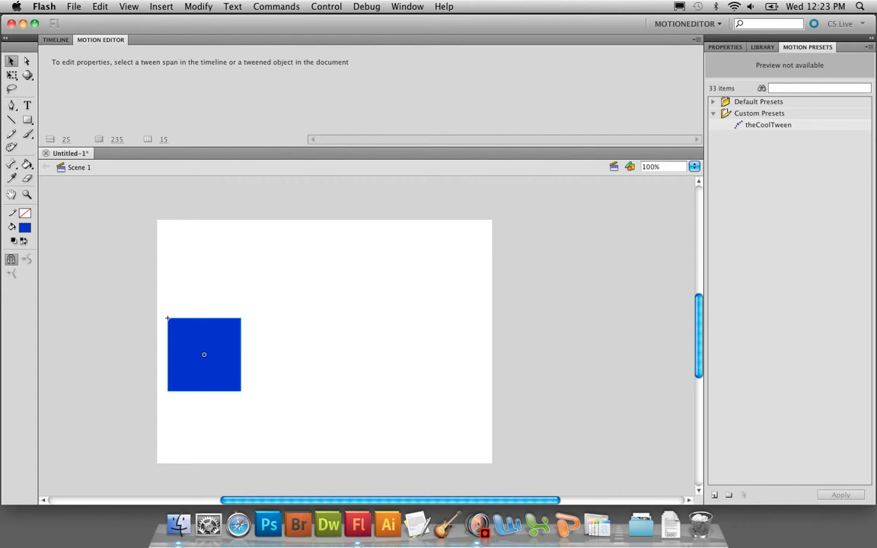
- Bring the Library and the Timeline to the front of their panel groups
left_click(762, 46)
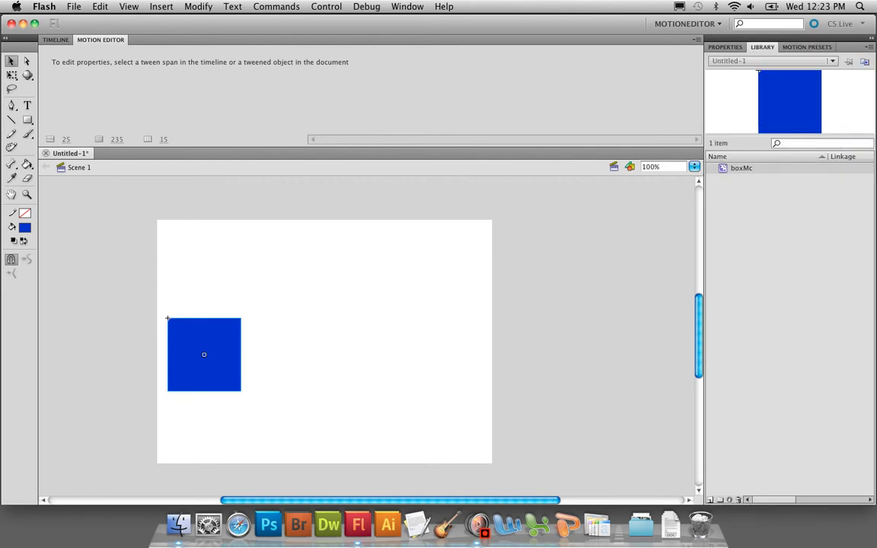
left_click(55, 39)
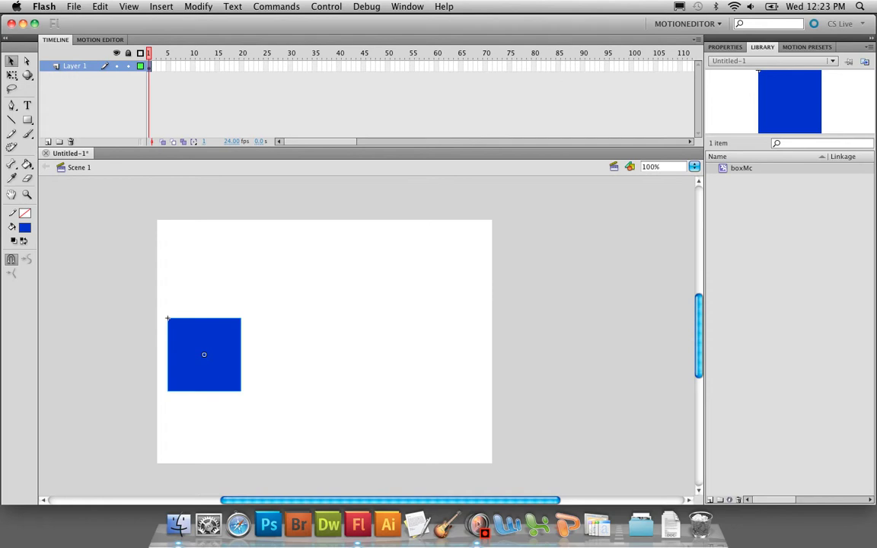
- Create a motion tween on the blue boxMc instance in Layer 1
right_click(150, 66)
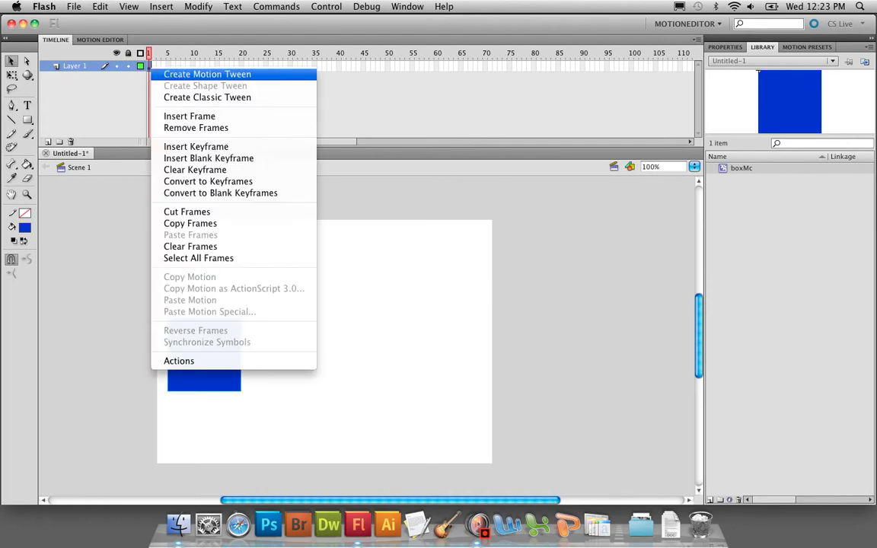
left_click(207, 74)
right_click(220, 336)
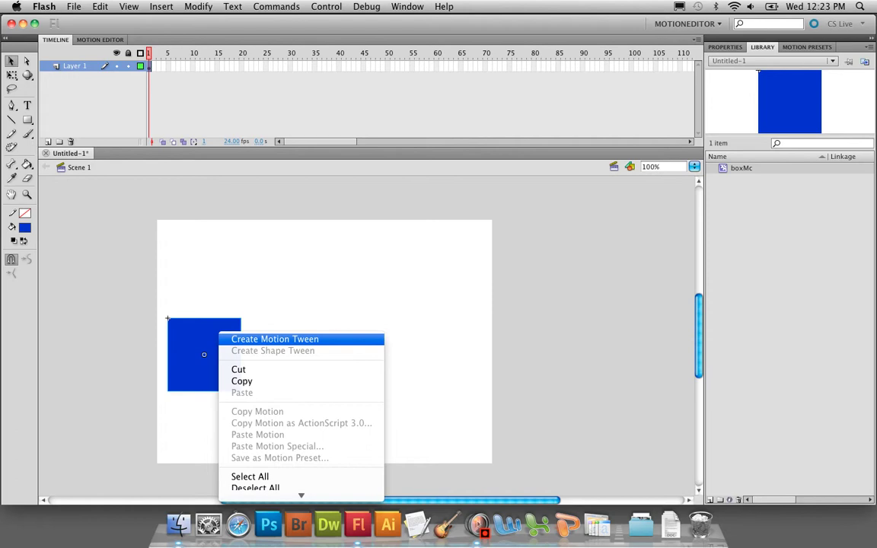
left_click(275, 339)
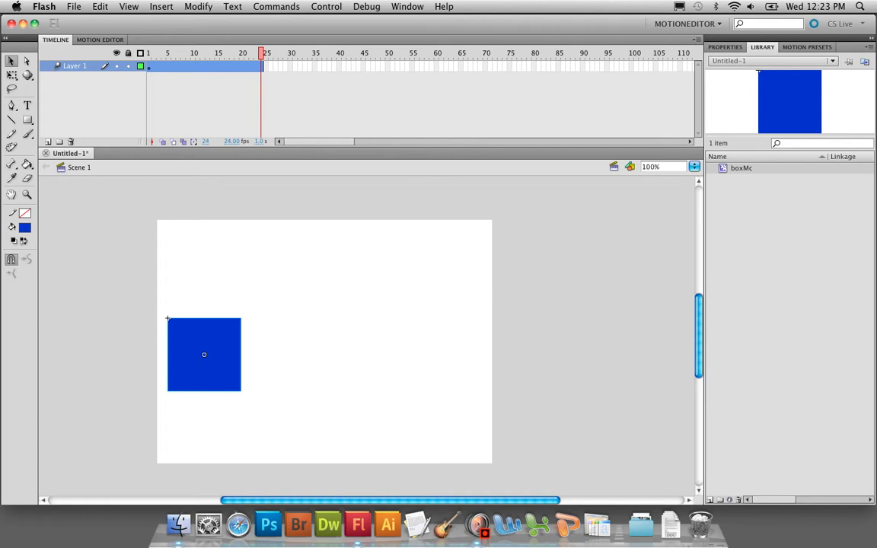
- Play the tween span through and return the playhead to frame 1
key("Return")
left_click_drag(261, 53, 148, 53)
key("Return")
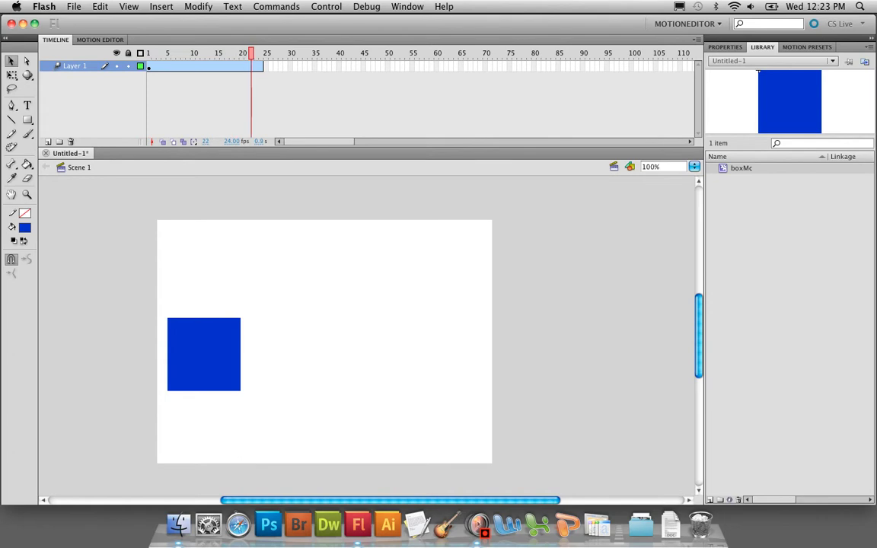
key("comma")
key("comma")
key("comma")
key("comma")
key("comma")
key("comma")
key("comma")
key("comma")
key("comma")
key("comma")
key("comma")
key("comma")
key("comma")
key("comma")
key("comma")
key("comma")
key("comma")
key("comma")
key("comma")
key("comma")
key("Return")
left_click_drag(255, 53, 149, 53)
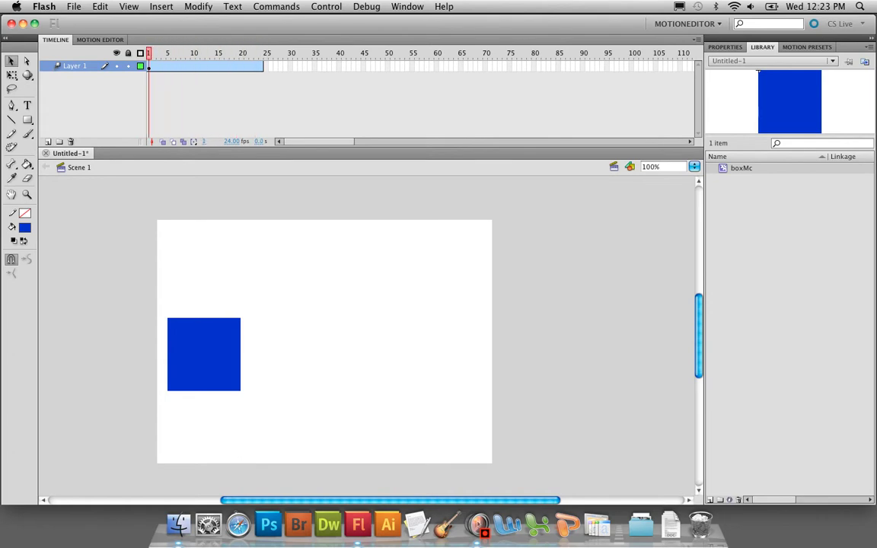
- Try moving the box straight across to the right side of the stage at frame 24, and undo the move
left_click(149, 66)
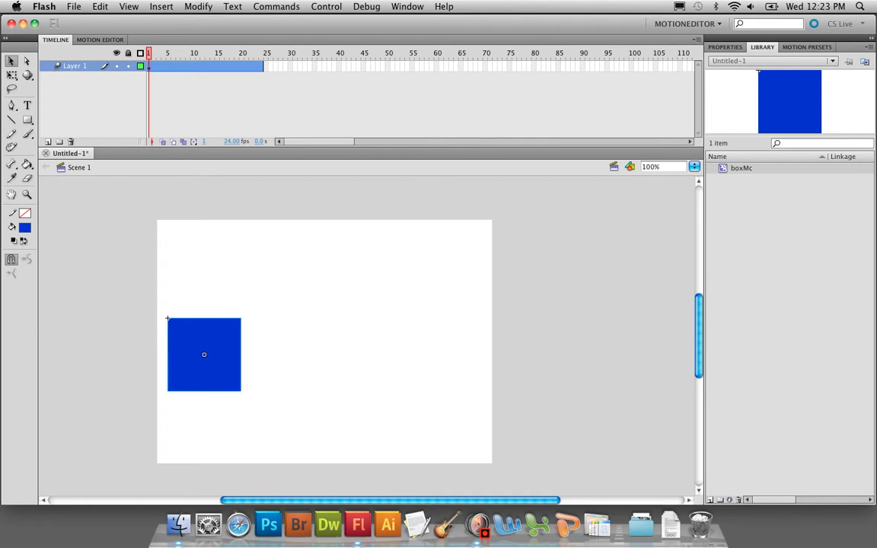
left_click(204, 355)
key("Return")
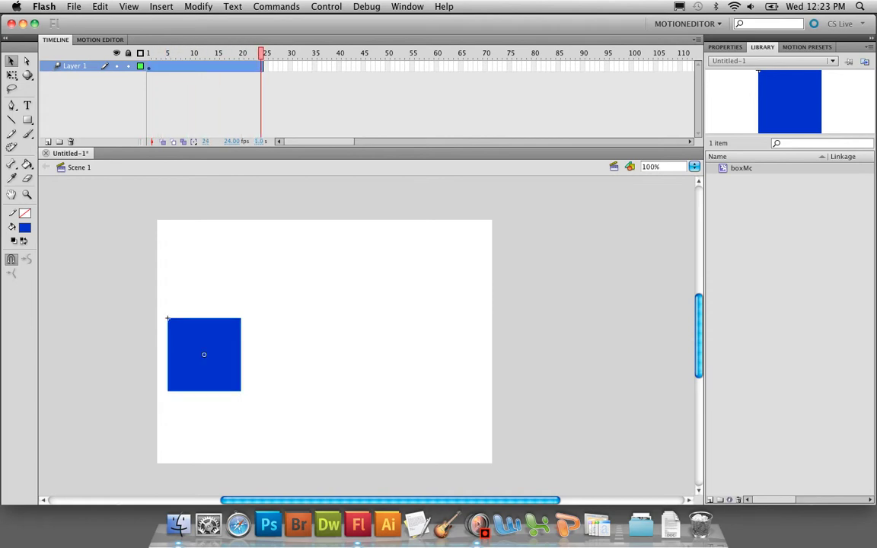
left_click_drag(204, 354, 432, 354)
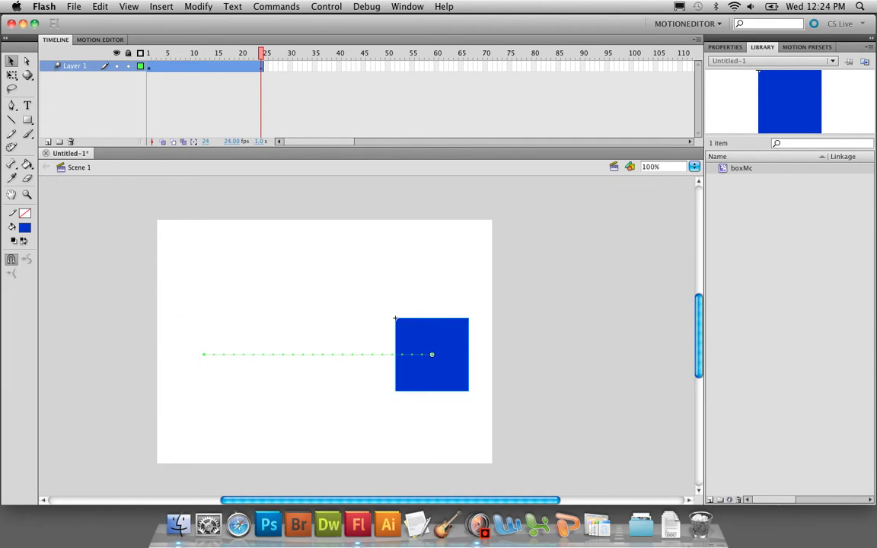
key("super+z")
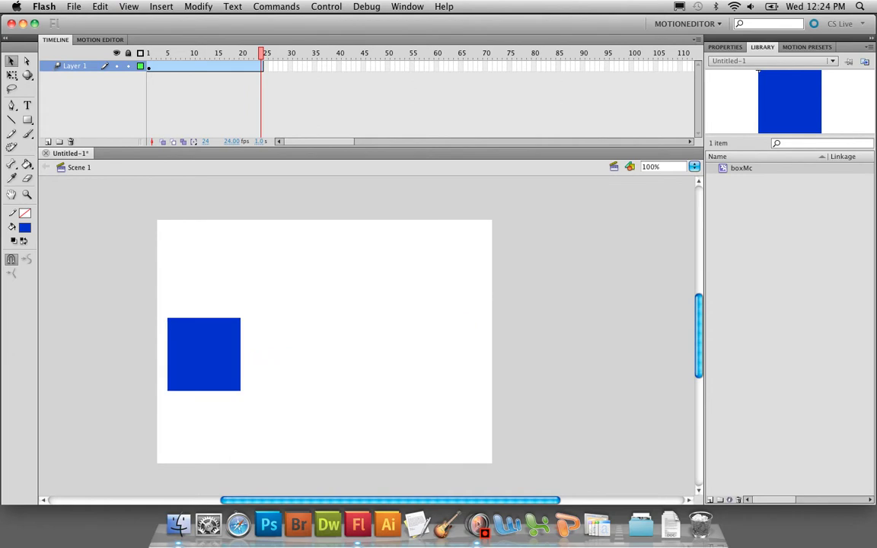
- Reposition the box at frame 1, trying the middle of the stage before placing it near the stage's left edge
left_click_drag(261, 54, 149, 54)
left_click_drag(204, 355, 363, 339)
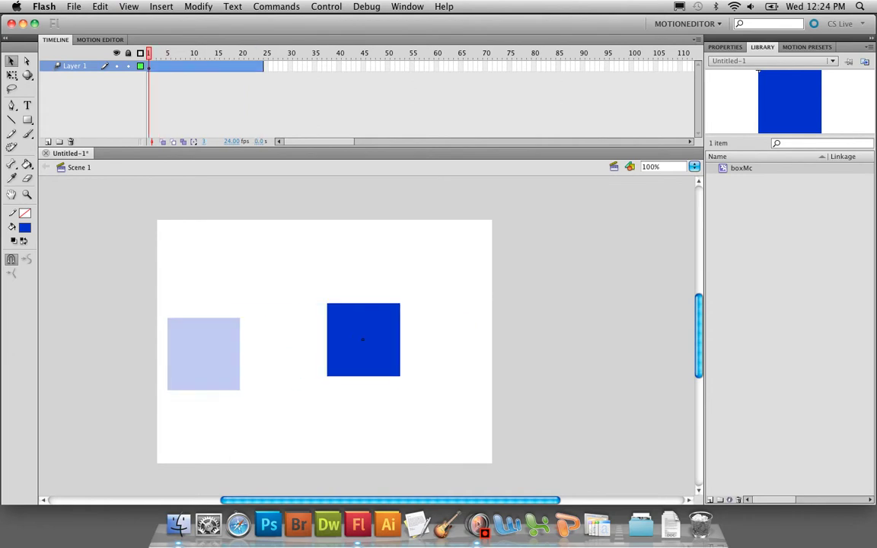
left_click_drag(148, 53, 188, 53)
left_click(328, 304)
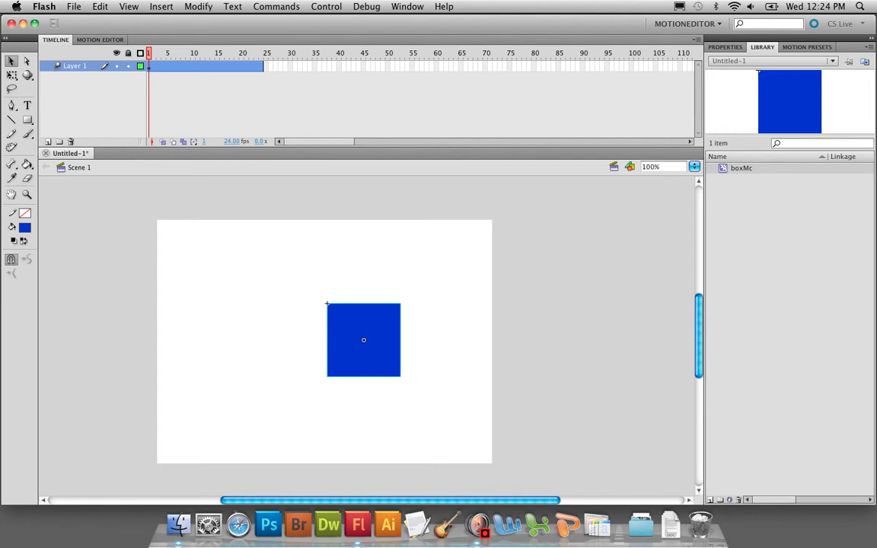
left_click_drag(327, 304, 177, 313)
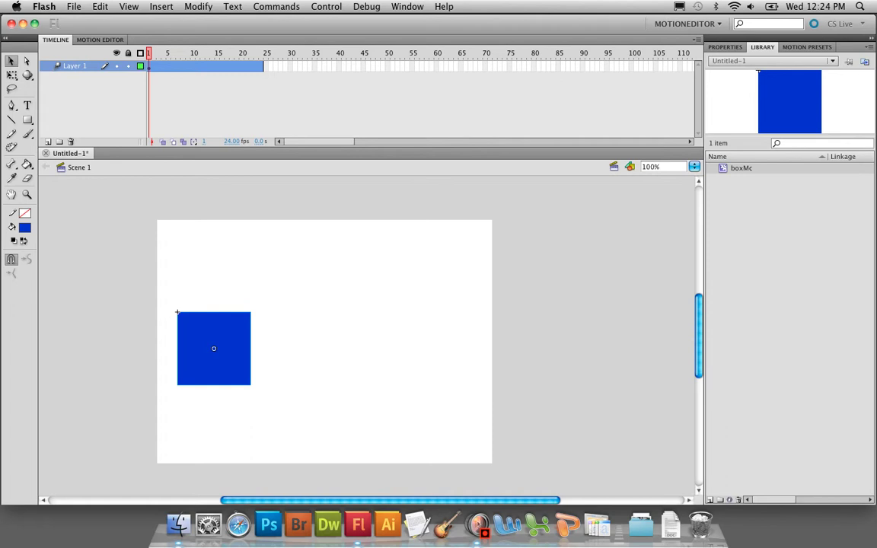
- At frame 24, move the box horizontally to the right side of the stage to form a straight motion path
key("Return")
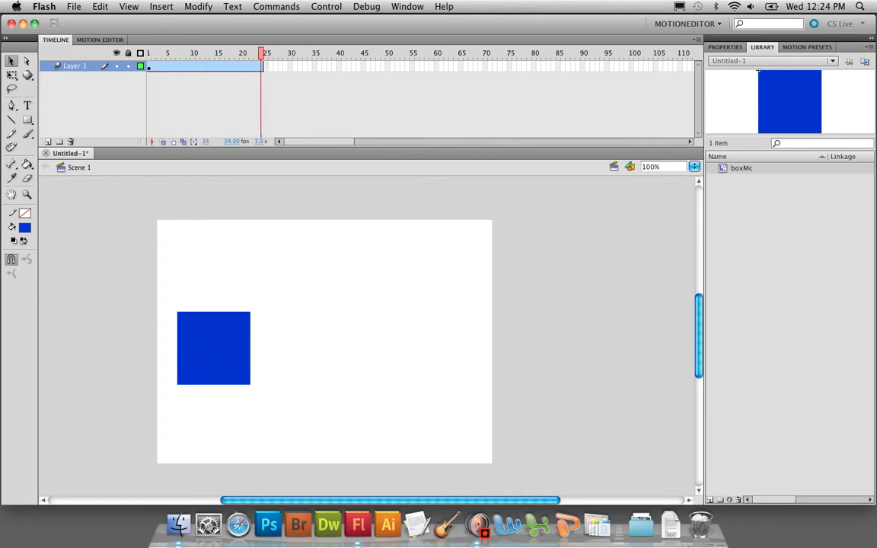
left_click(205, 66)
left_click_drag(214, 348, 426, 348)
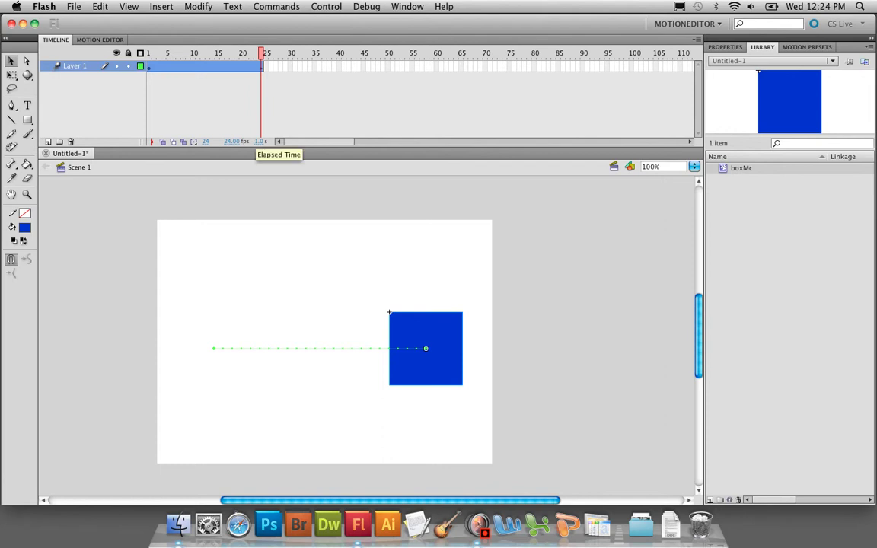
- Preview the box's movement in the timeline and as a test movie, closing the test window when done
key("Return")
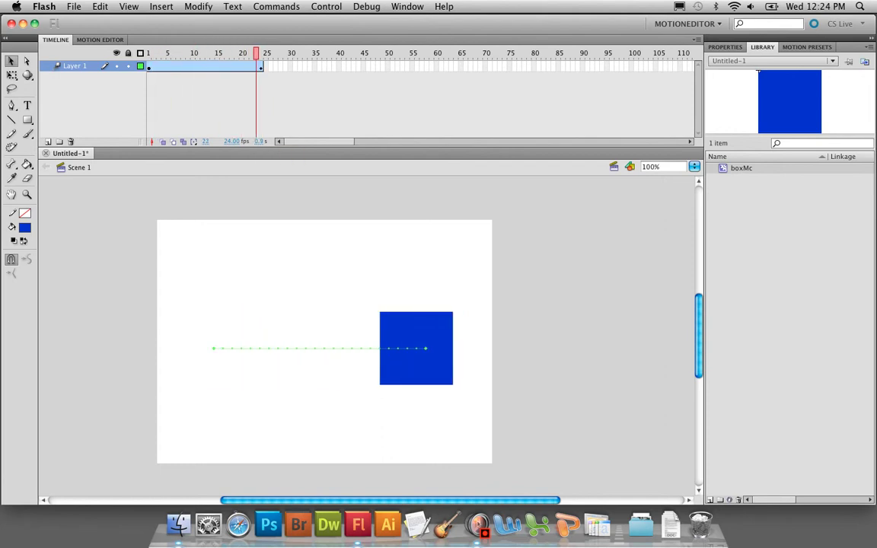
key("Return")
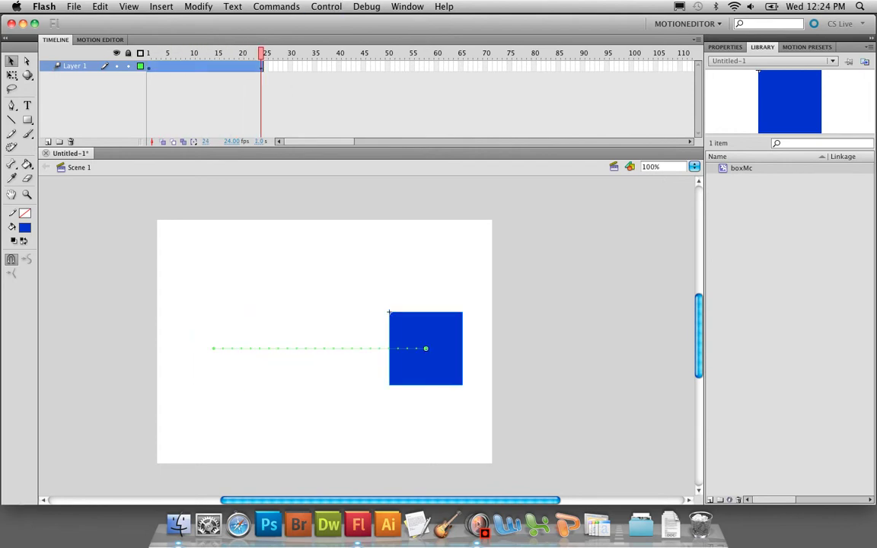
key("super+Return")
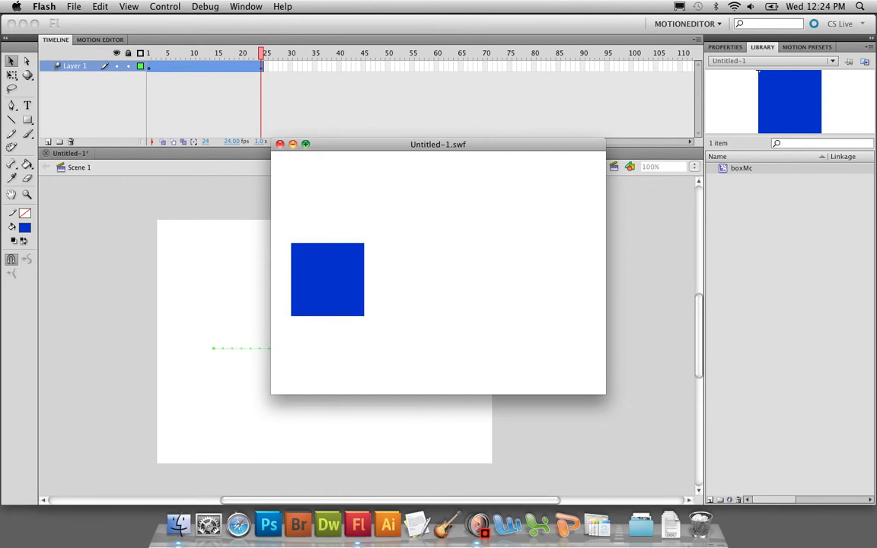
key("super+w")
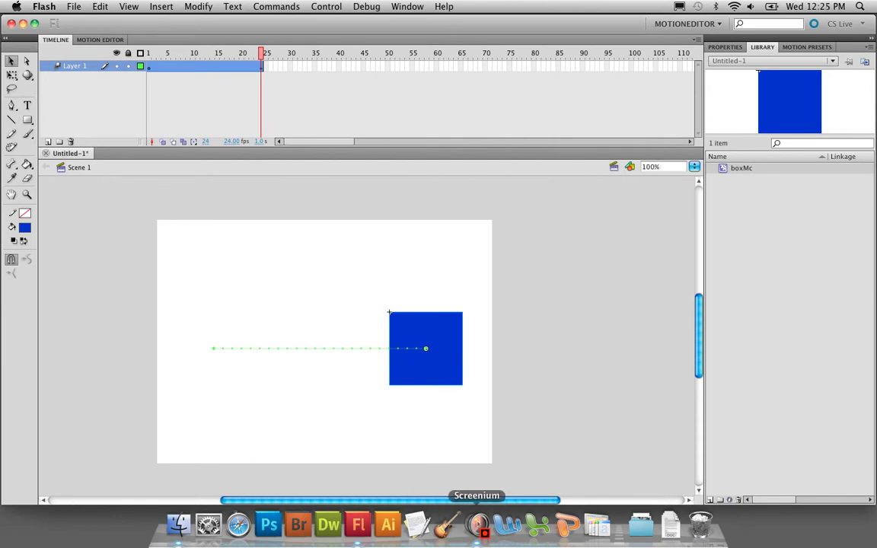
key("Return")
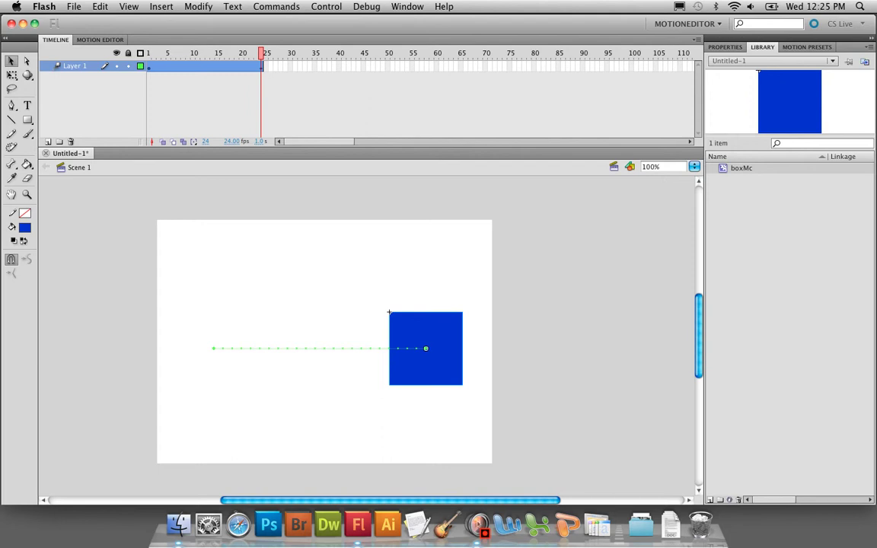
key("w")
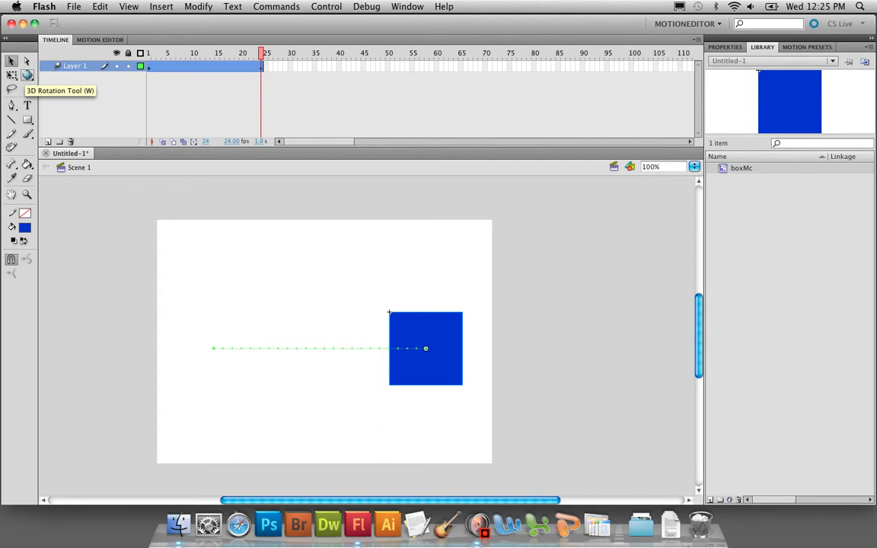
left_click(27, 75)
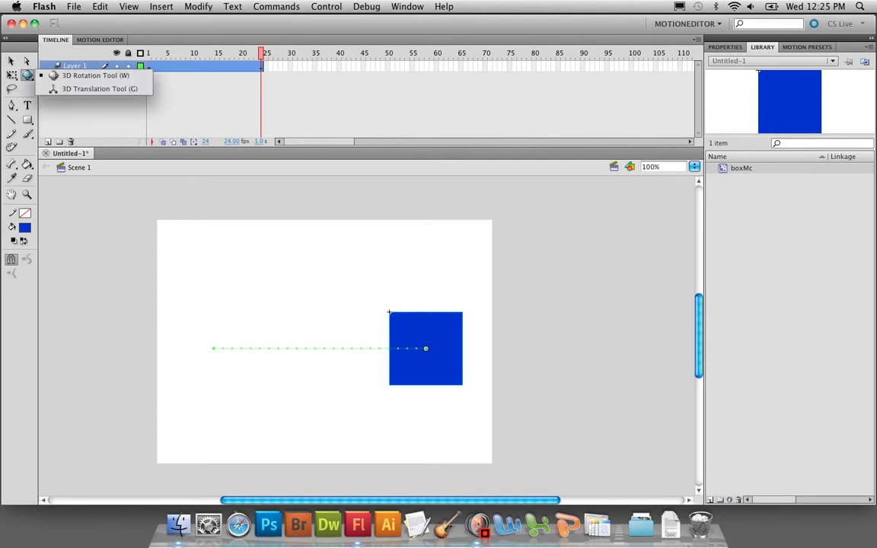
left_click(96, 76)
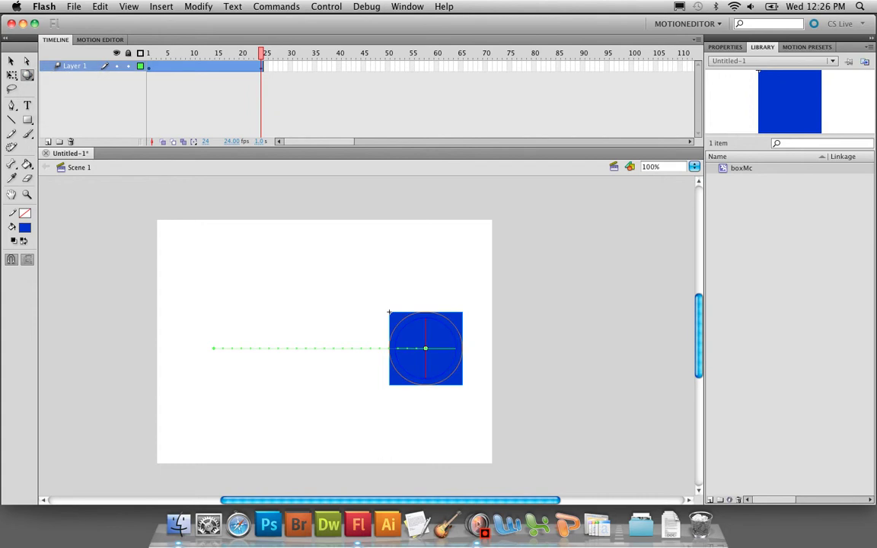
key("v")
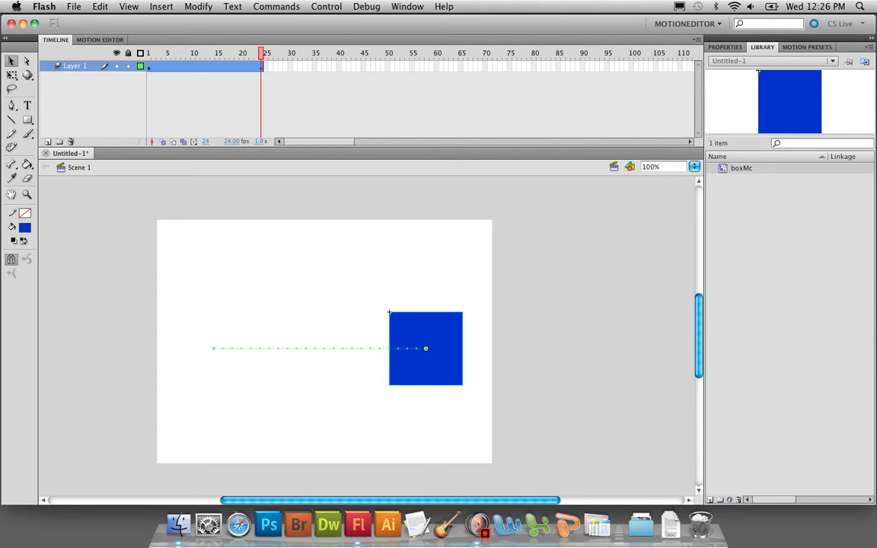
- Change the fill of the square inside the boxMc symbol to brown and return to Scene 1
double_click(389, 312)
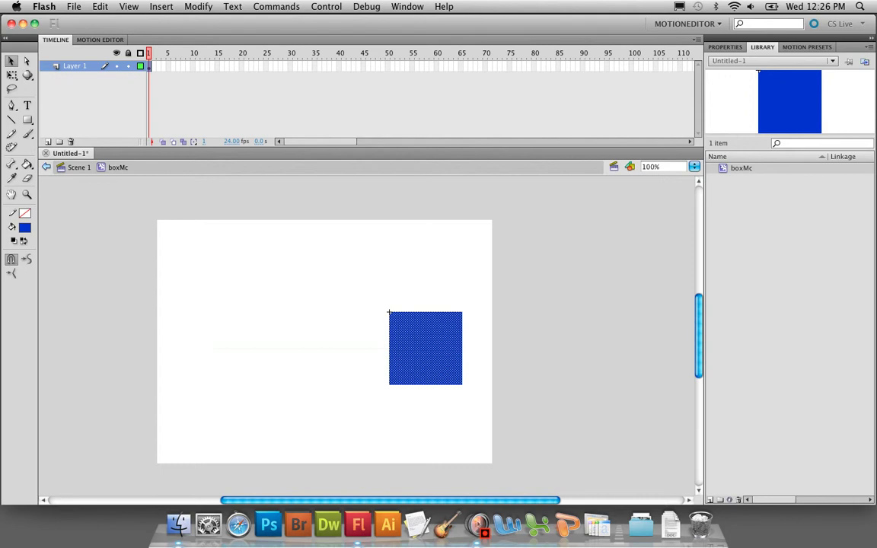
left_click(25, 227)
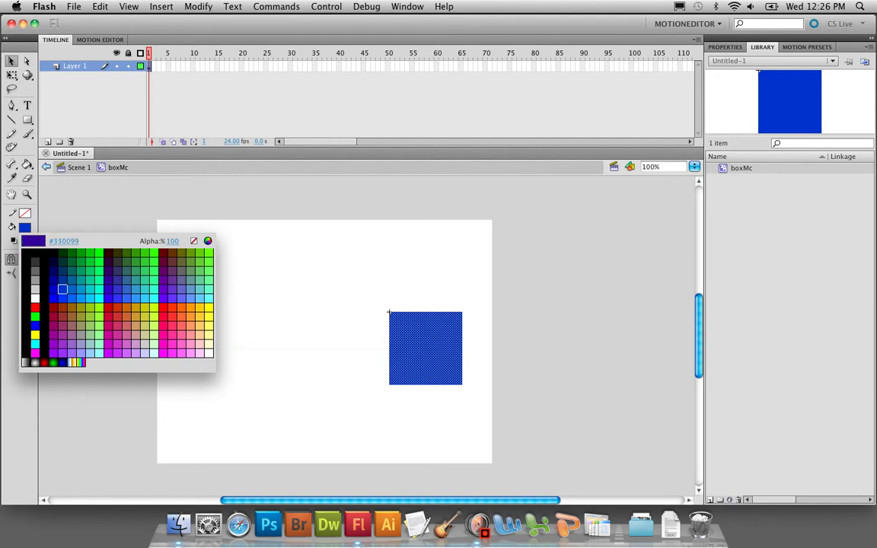
left_click(71, 307)
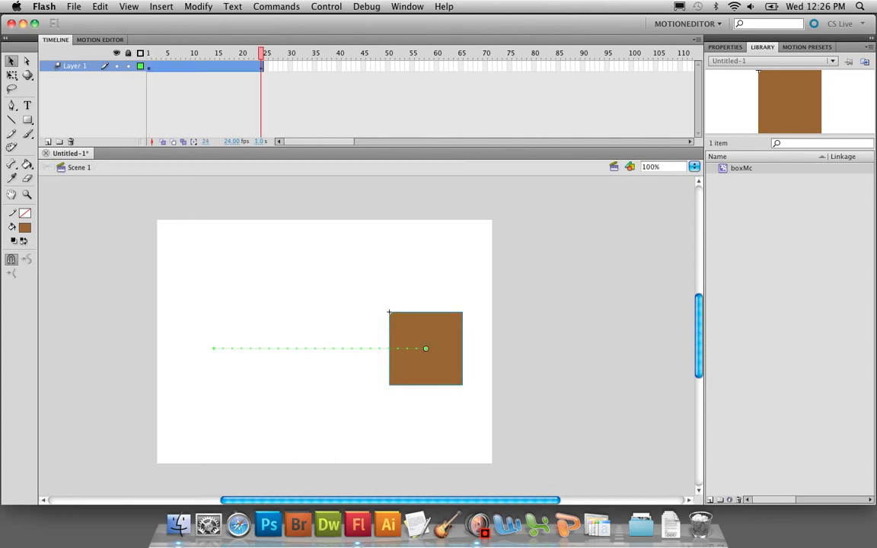
- With 3D Rotation, turn the box about individual axes at frame 24, ending nearly upright
key("w")
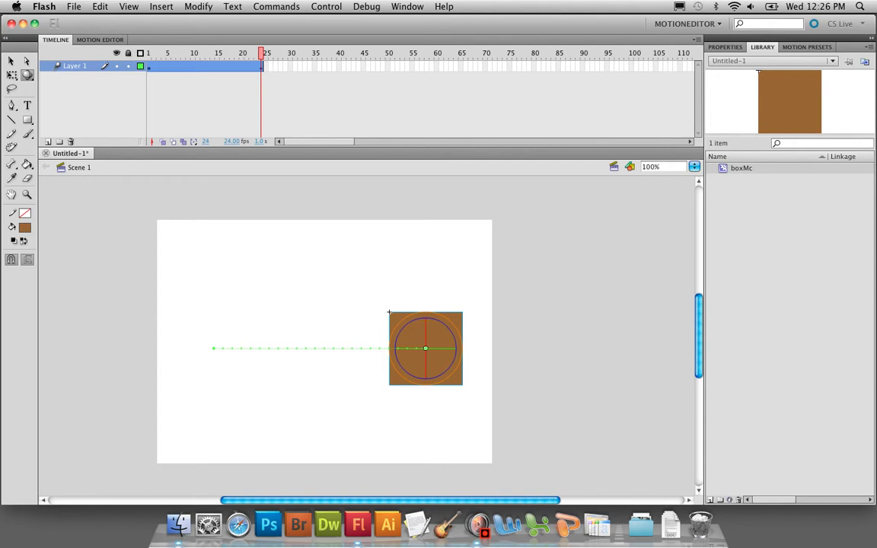
mouse_move(426, 323)
left_mouse_down()
mouse_move(451, 333)
mouse_move(455, 357)
mouse_move(425, 312)
mouse_move(425, 348)
mouse_move(401, 331)
mouse_move(426, 318)
left_mouse_up()
left_click_drag(454, 360, 407, 371)
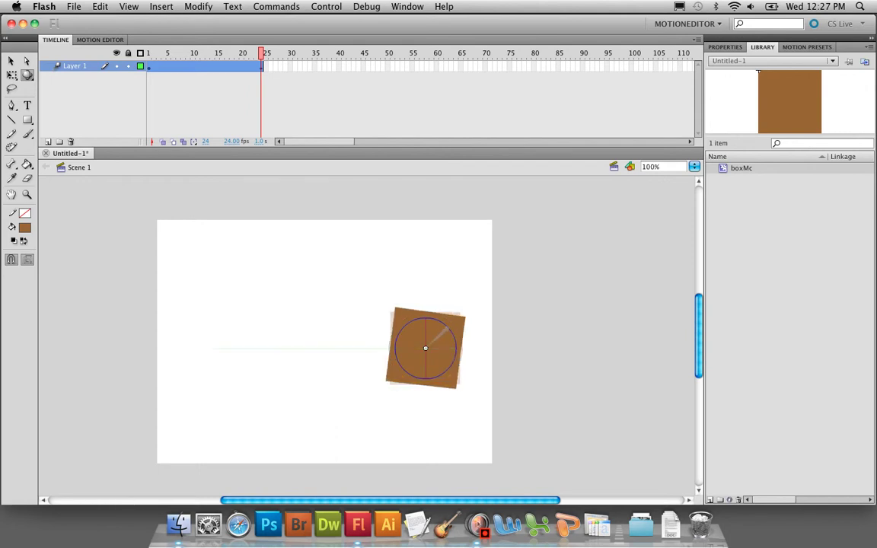
left_click_drag(452, 333, 453, 364)
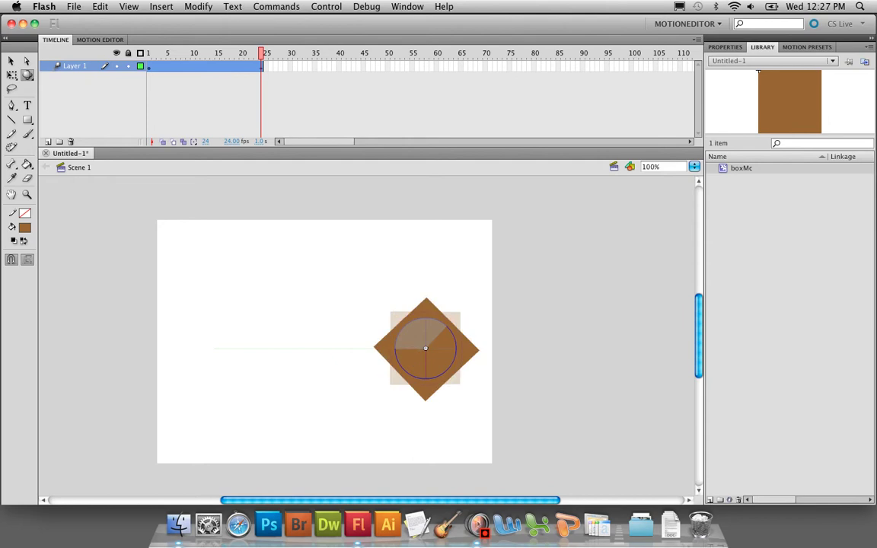
left_click_drag(433, 319, 442, 323)
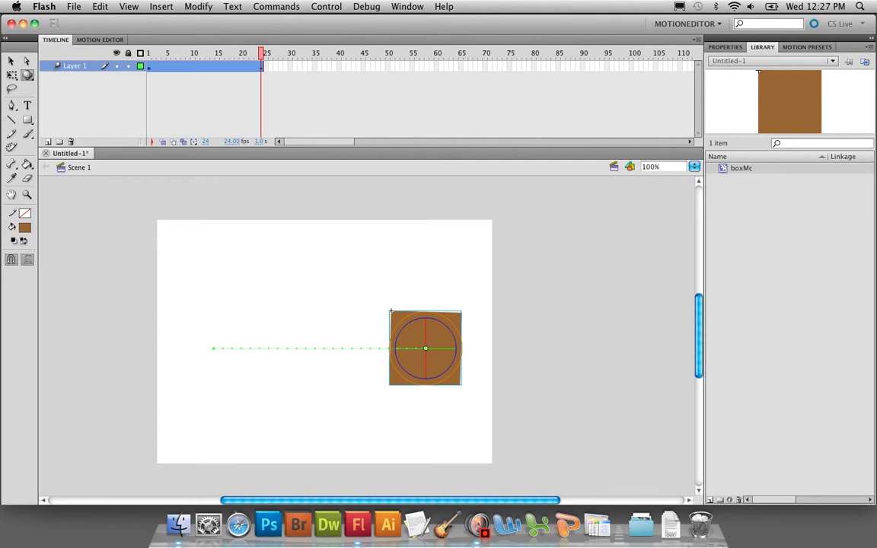
- Rotate the box freely in 3D at frame 24 into a slanted diamond shape and play the tween
left_click_drag(446, 325, 446, 339)
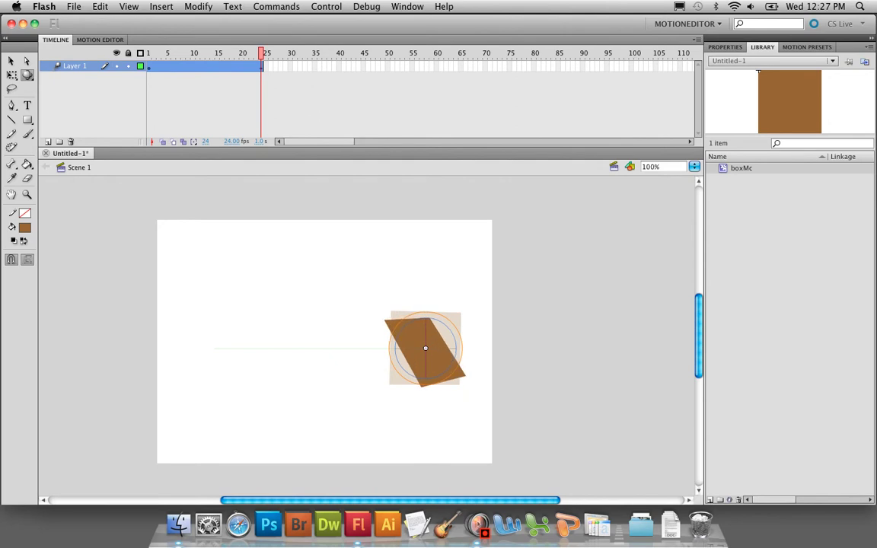
mouse_move(445, 339)
left_mouse_down()
mouse_move(457, 333)
mouse_move(430, 312)
mouse_move(411, 319)
mouse_move(451, 339)
left_mouse_up()
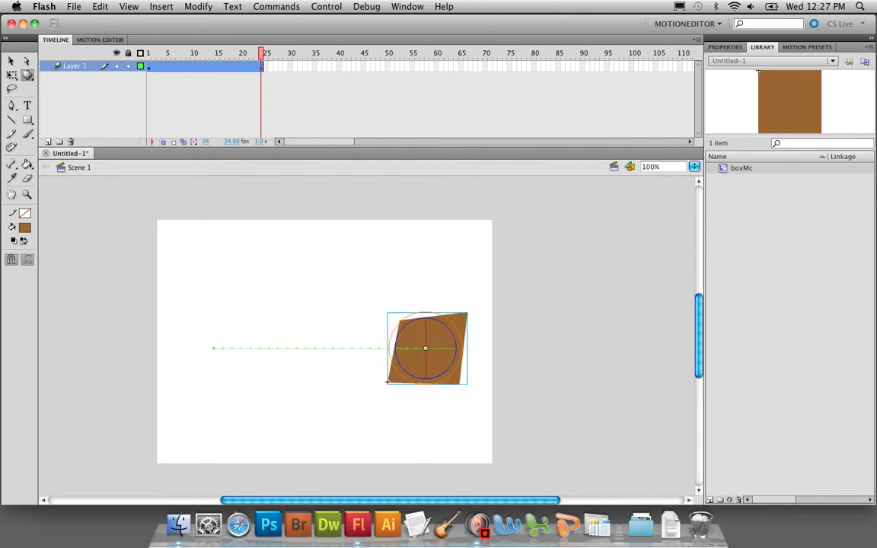
left_click_drag(394, 309, 395, 309)
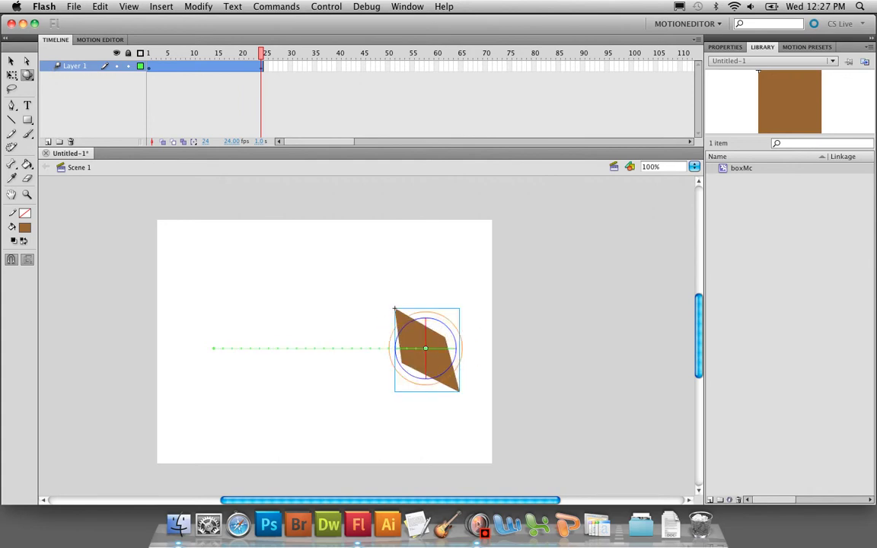
key("Return")
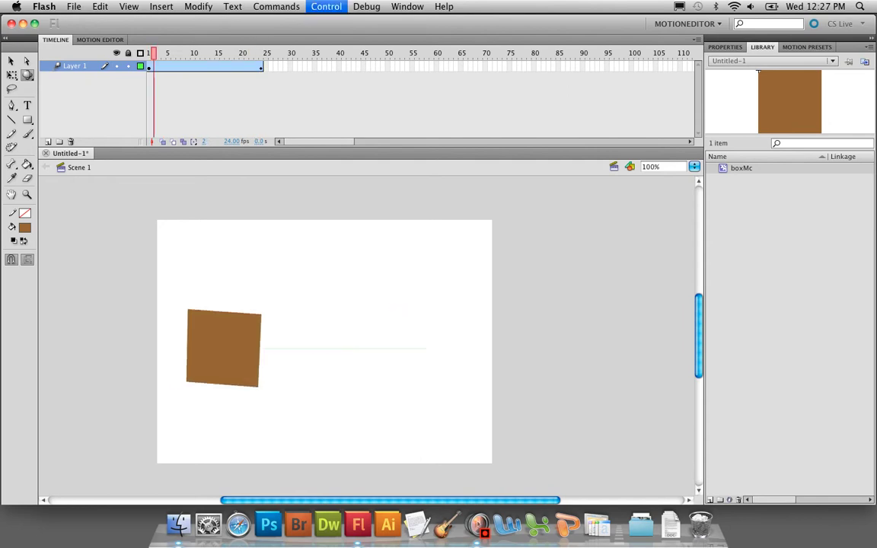
key("Return")
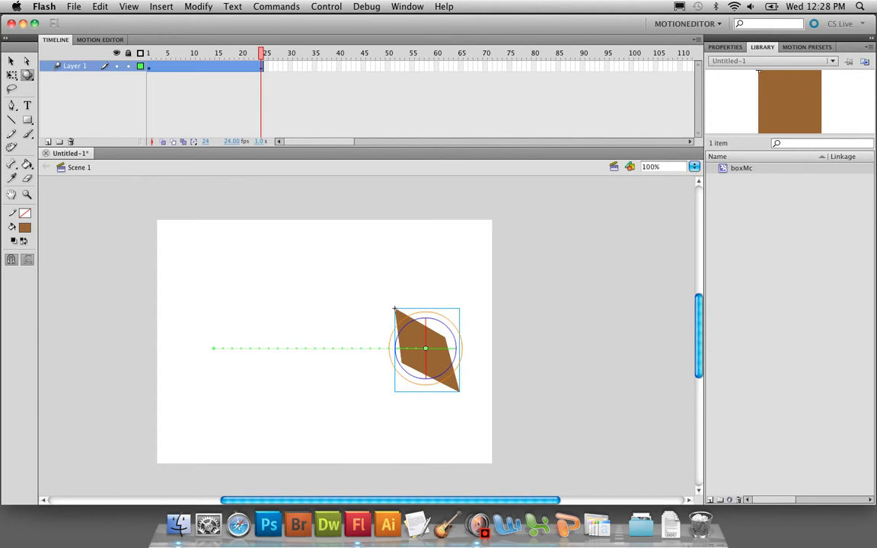
- Show the selected box tween in the Motion Editor and enlarge the editor enough to list all its properties
key("Return")
left_click(394, 309)
left_click(100, 40)
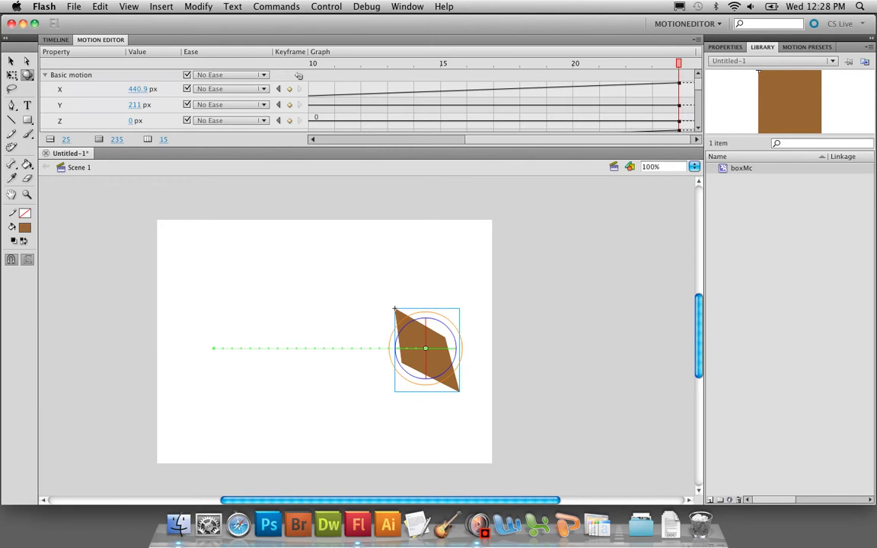
left_click_drag(371, 146, 365, 373)
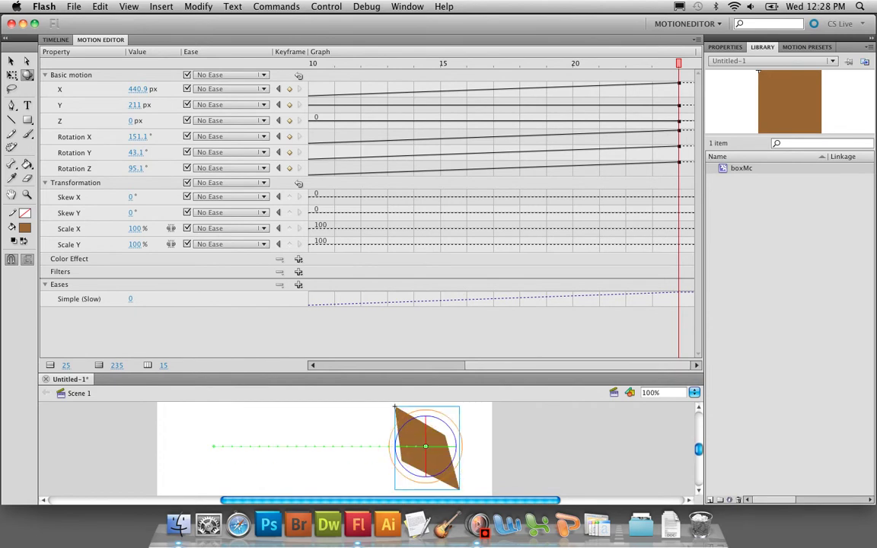
mouse_move(435, 138)
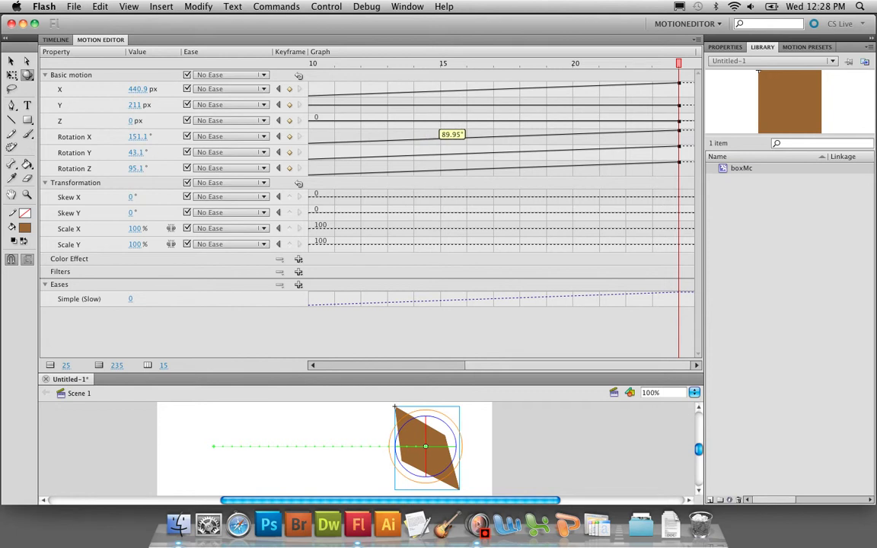
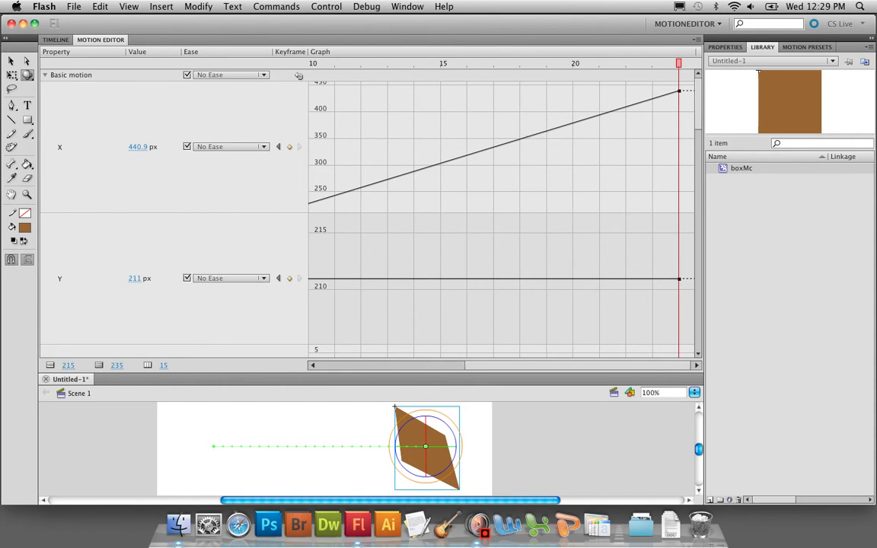
- Look through the enlarged property graphs and set the Motion Editor's graph size to 20
scroll(299, 76, "down", 15)
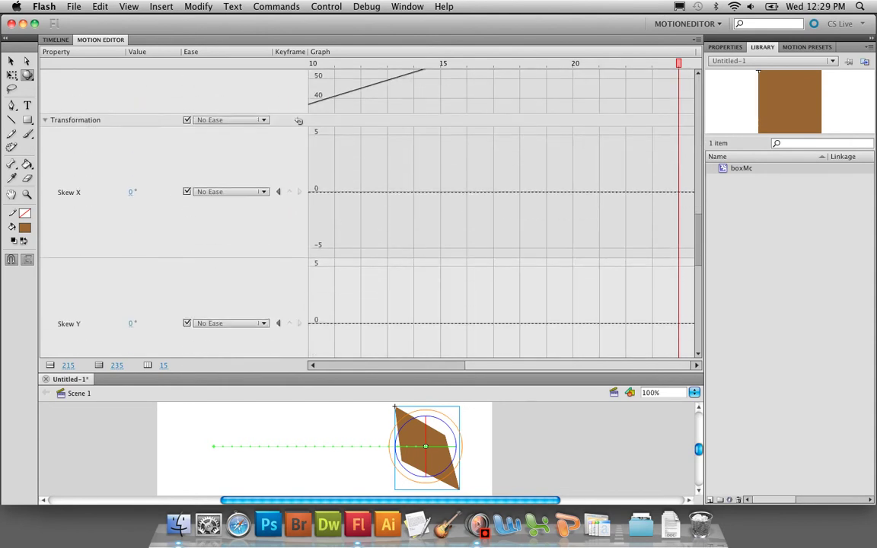
scroll(299, 77, "down", 3)
scroll(298, 76, "up", 18)
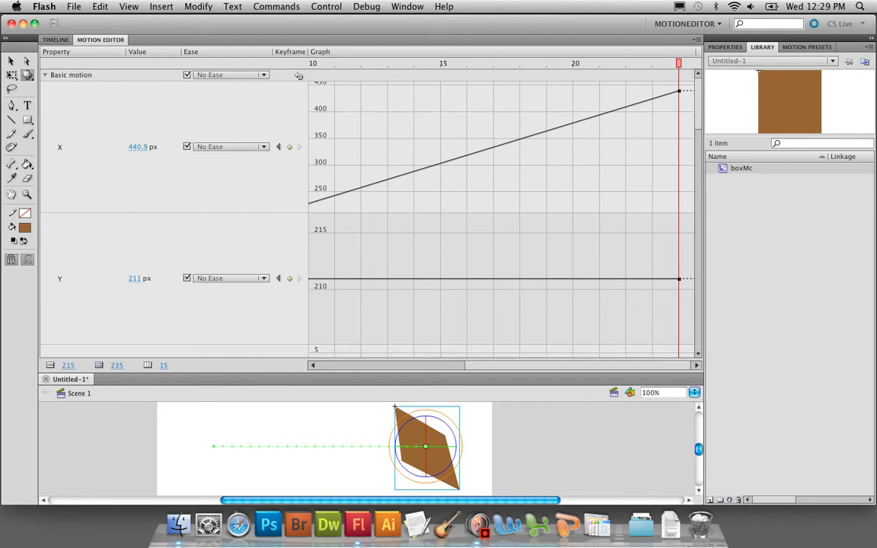
left_click_drag(68, 365, 1, 366)
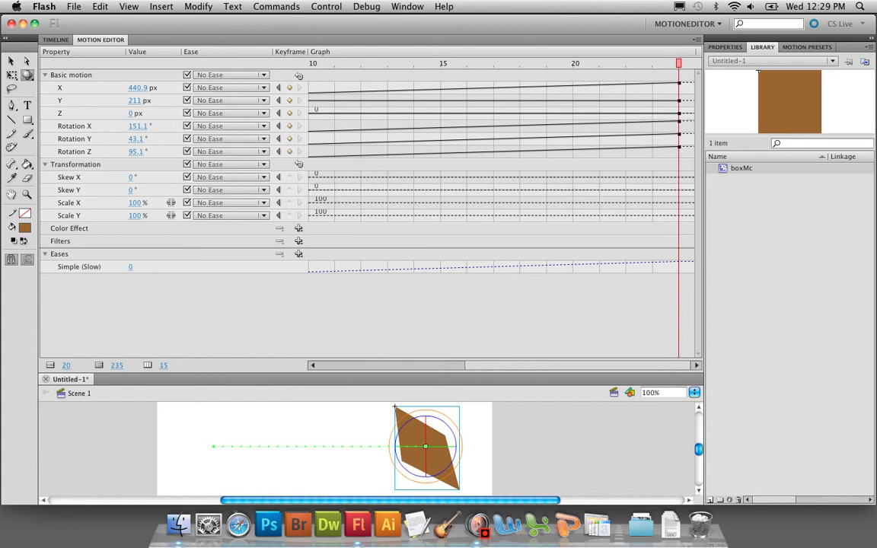
- Raise the expanded graph size to 408 and view the X, Y and Z graphs one at a time, collapsing them again
left_click(72, 90)
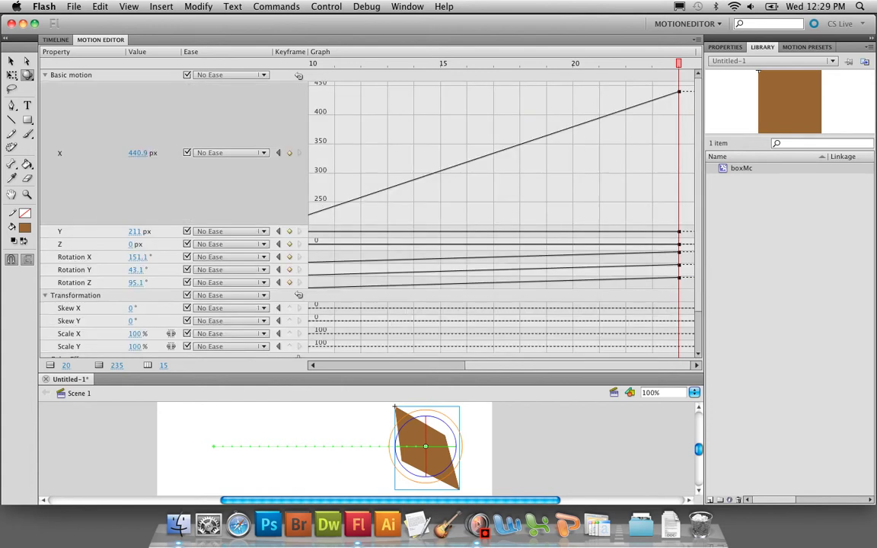
mouse_move(117, 365)
left_mouse_down()
mouse_move(292, 366)
mouse_move(3, 365)
mouse_move(130, 365)
left_mouse_up()
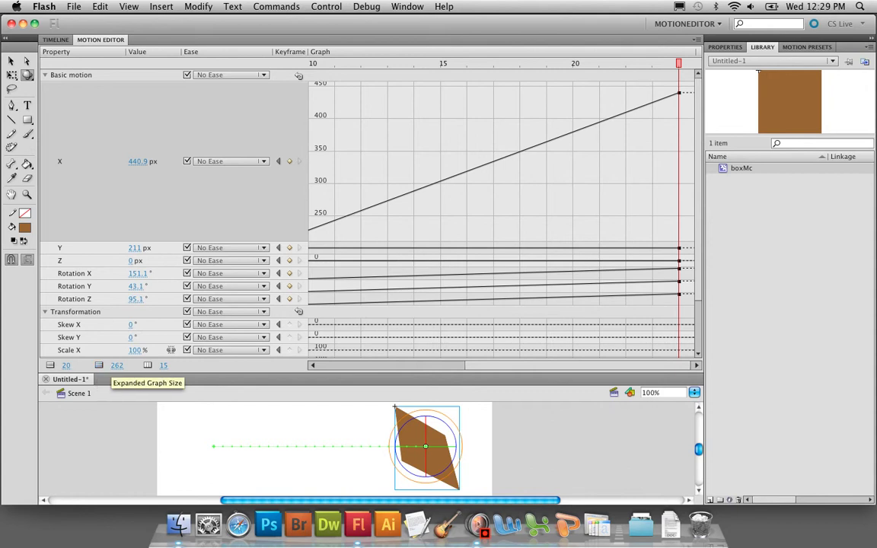
left_click_drag(117, 366, 227, 365)
left_click(96, 337)
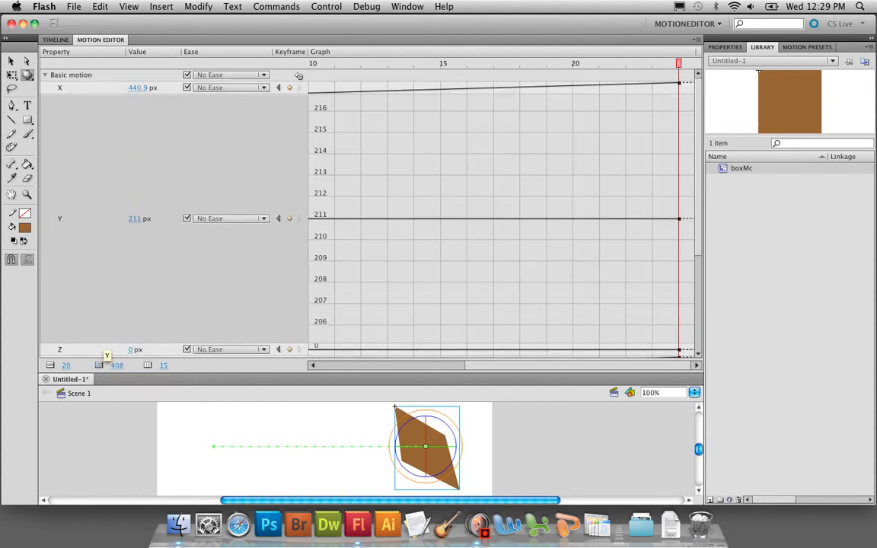
left_click(93, 348)
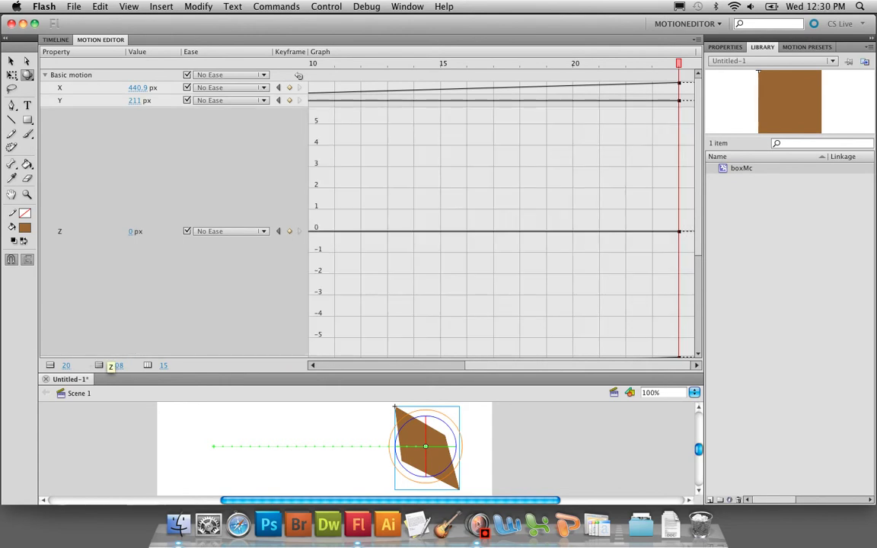
left_click(95, 90)
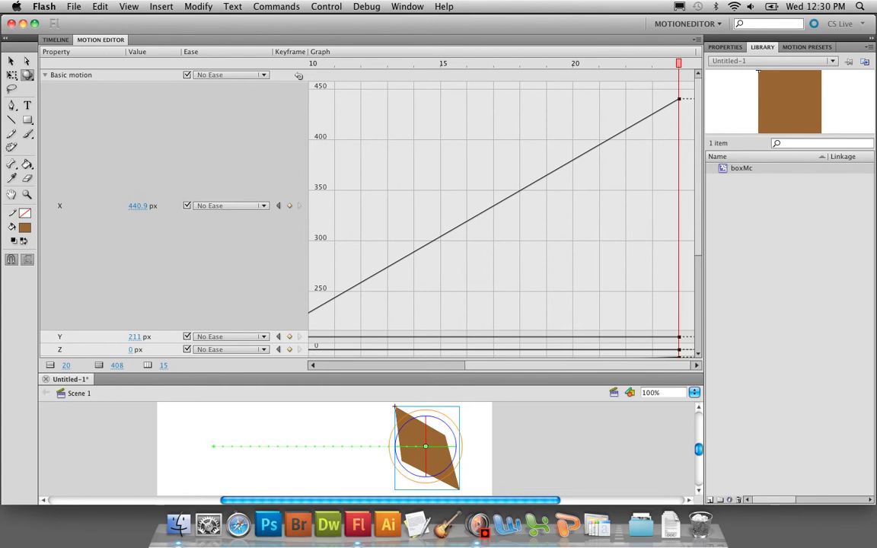
left_click(107, 183)
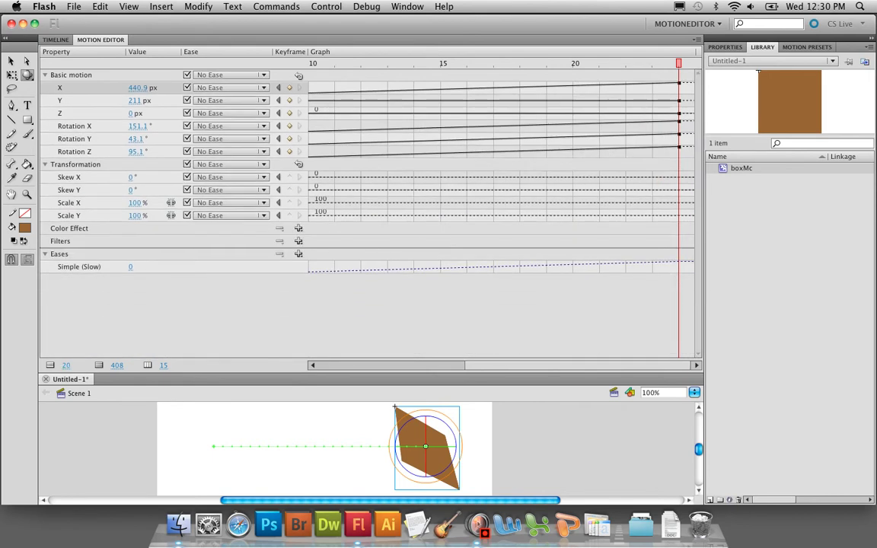
- Set the expanded graph size to 320 and check it on the Rotation X graph, collapsing the graph again
left_click(84, 100)
left_click_drag(116, 365, 63, 366)
left_click(75, 309)
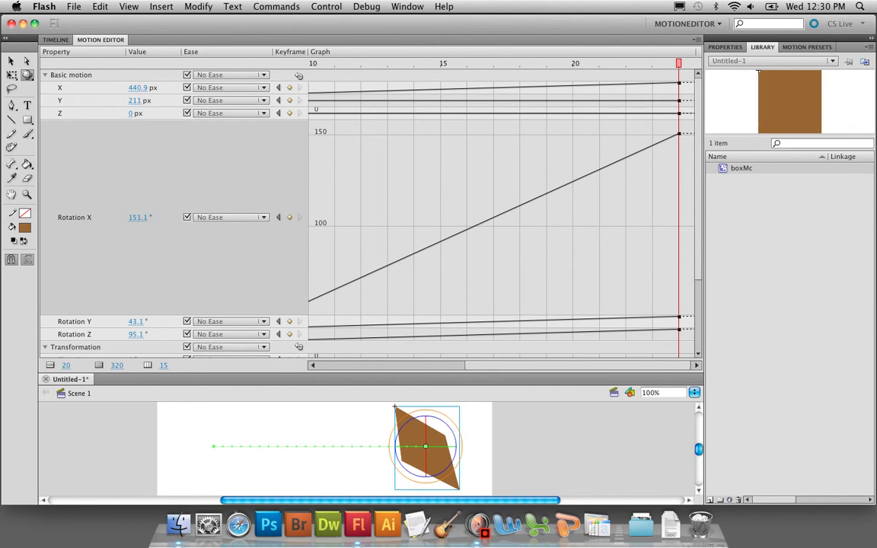
left_click(75, 217)
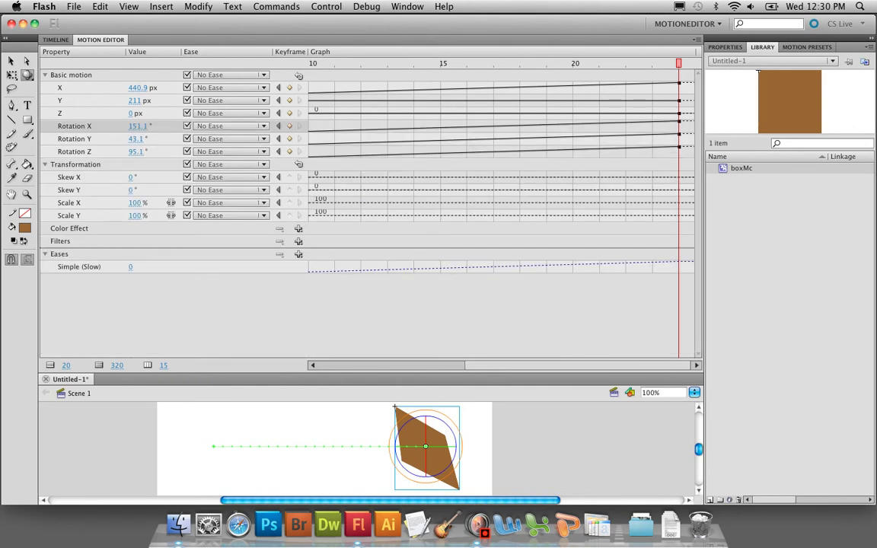
- Set the Motion Editor's viewable frames to 24 and expand the X graph
left_click_drag(496, 366, 350, 365)
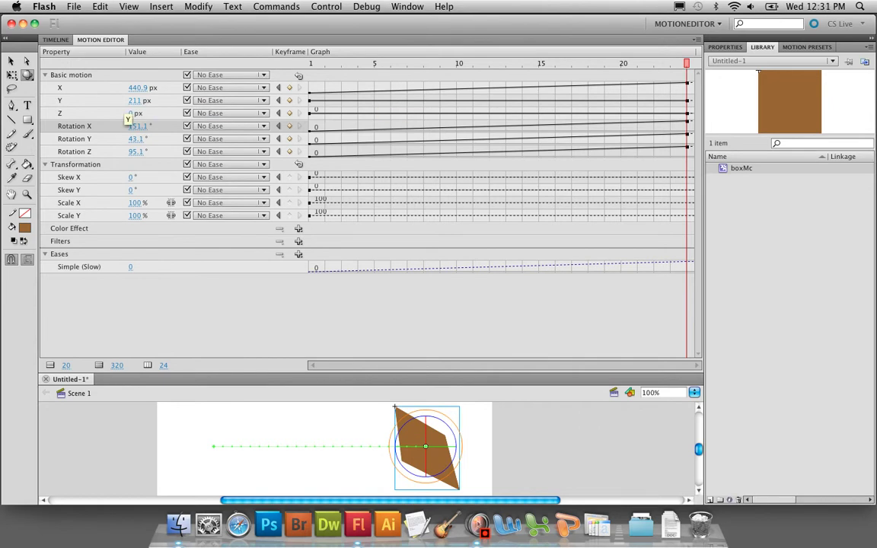
left_click(77, 89)
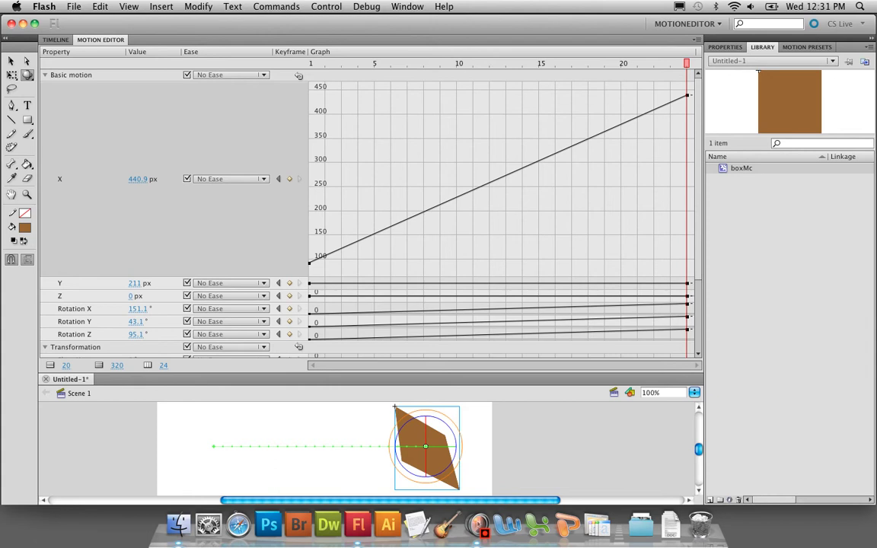
mouse_move(687, 63)
left_mouse_down()
mouse_move(310, 63)
mouse_move(686, 64)
left_mouse_up()
- Shrink the Motion Editor to expose the stage, deselect the box and show the rulers
left_click_drag(370, 372, 370, 137)
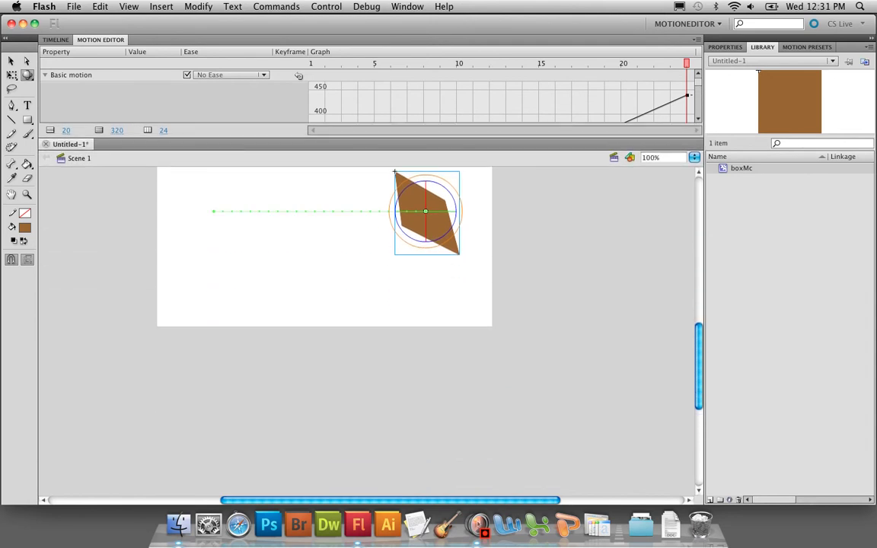
key("Escape")
scroll(367, 335, "up", 5)
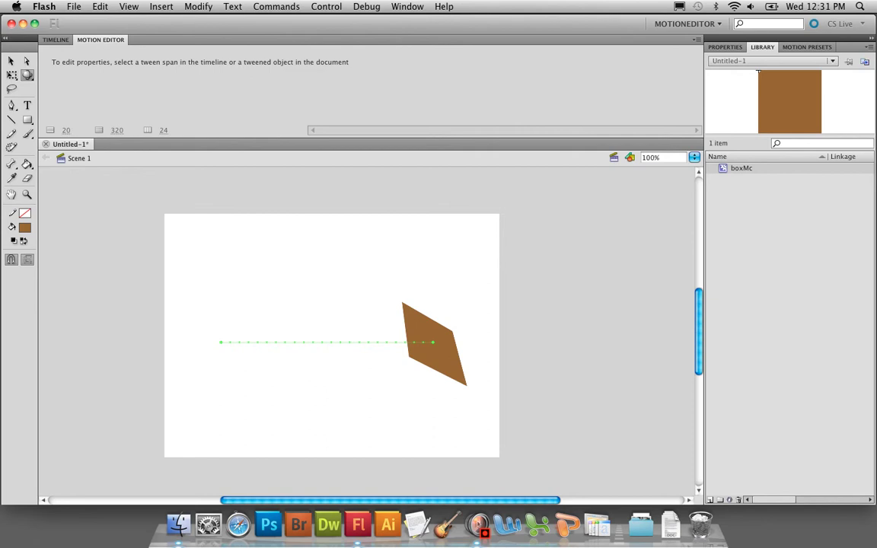
left_click(129, 6)
left_click(141, 112)
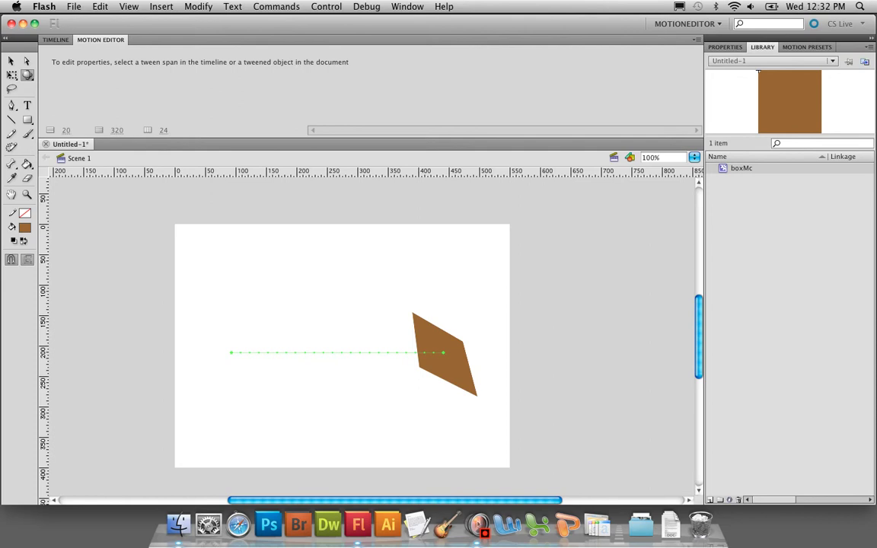
- Select the box with the Selection tool and enlarge the Motion Editor so the X graph and the box are both in view
key("v")
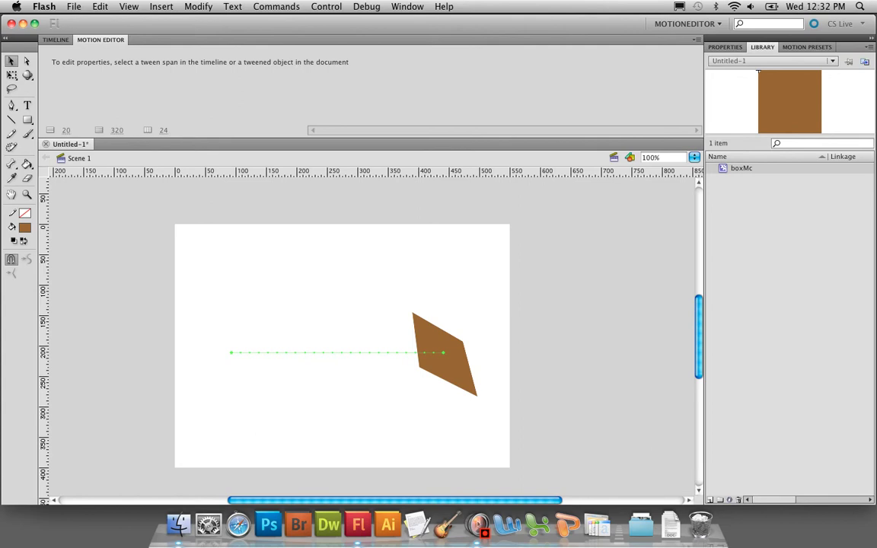
left_click(445, 354)
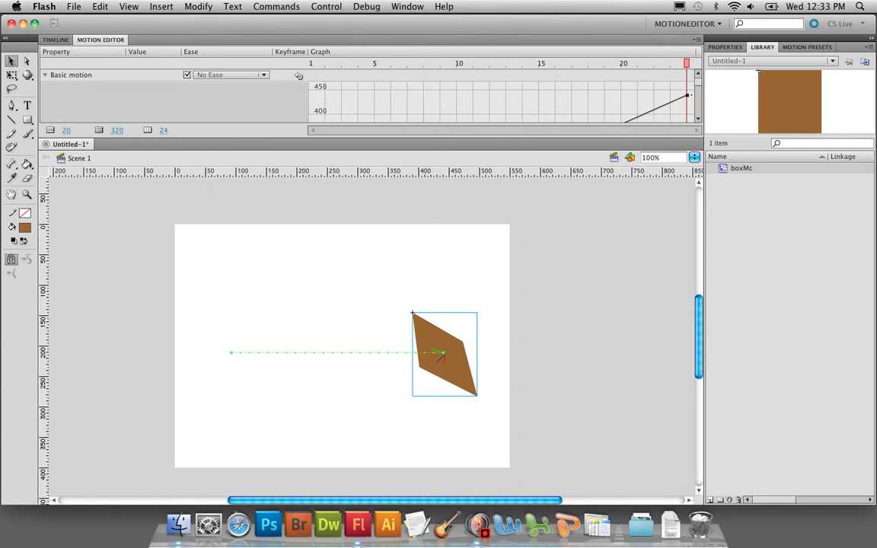
left_click_drag(371, 138, 366, 336)
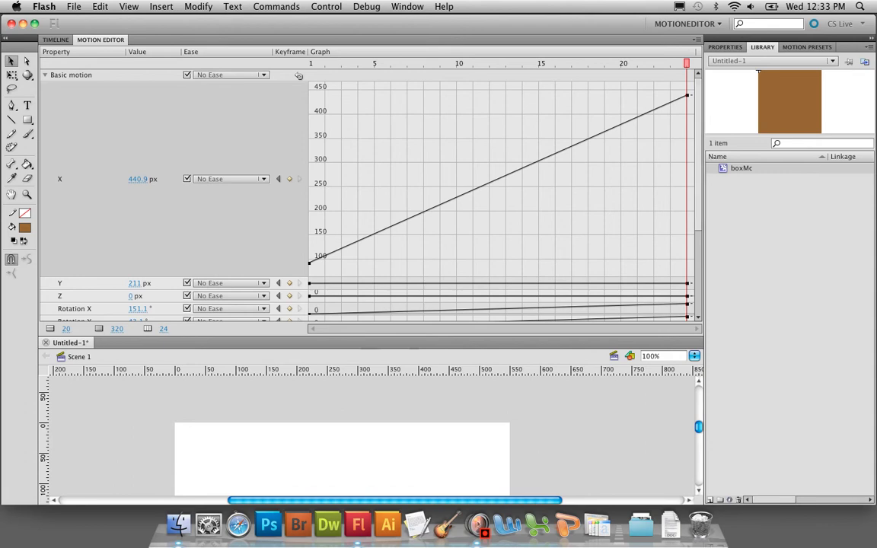
scroll(298, 75, "down", 4)
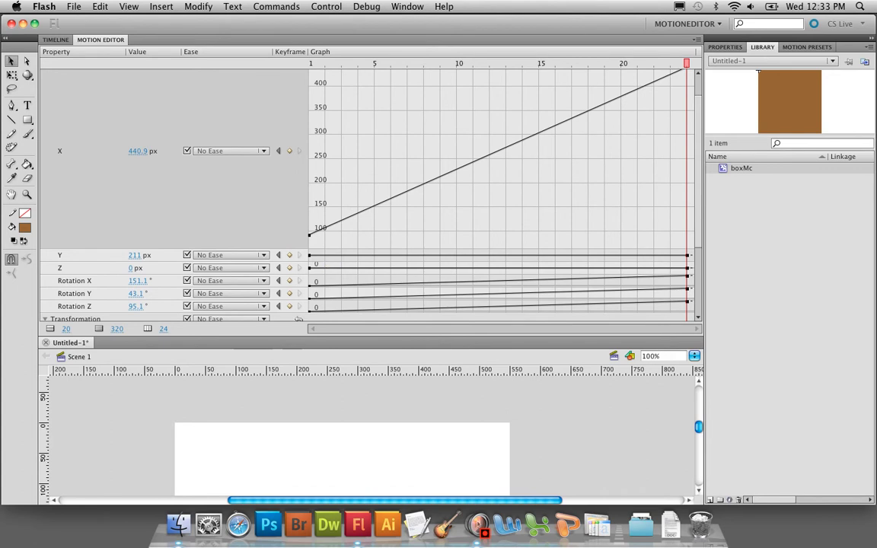
scroll(368, 436, "down", 5)
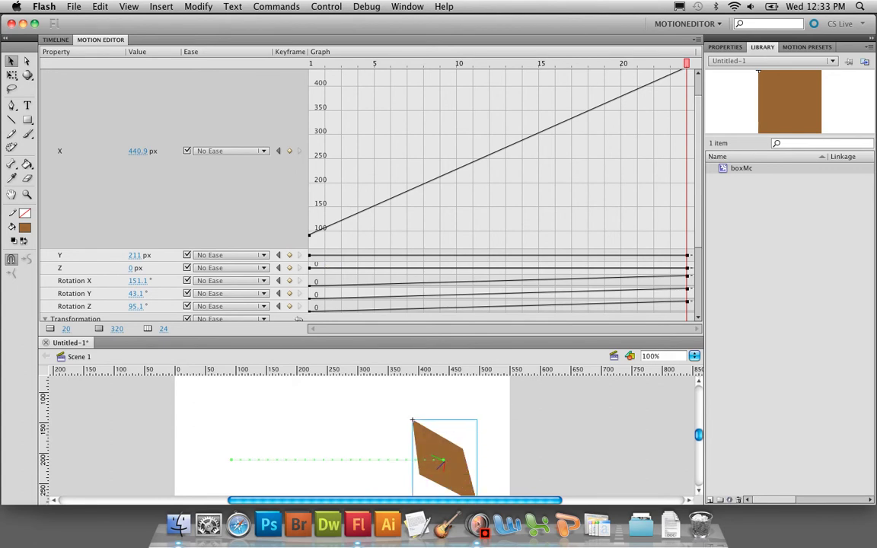
- Move the first X keyframe in the graph, set its value to 0 px and play the tween
left_click_drag(309, 234, 309, 115)
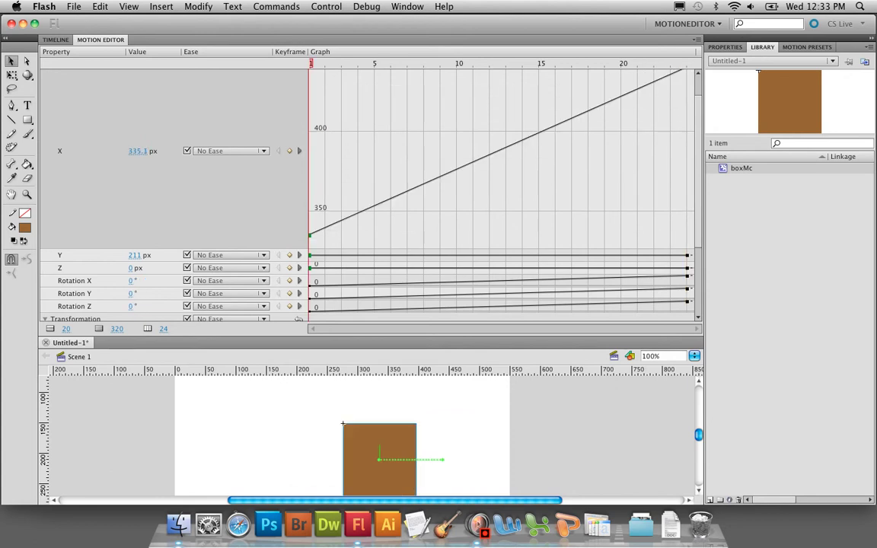
left_click_drag(310, 234, 310, 208)
left_click(134, 151)
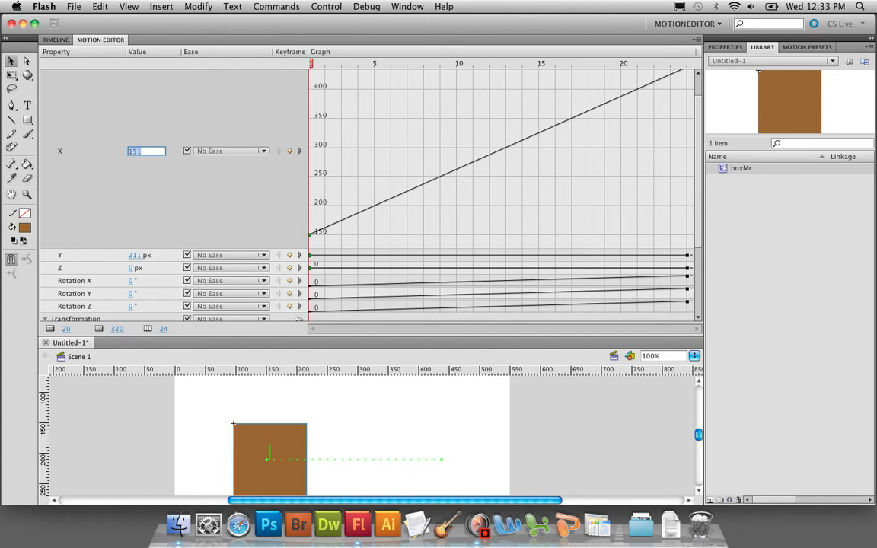
type("0")
key("Return")
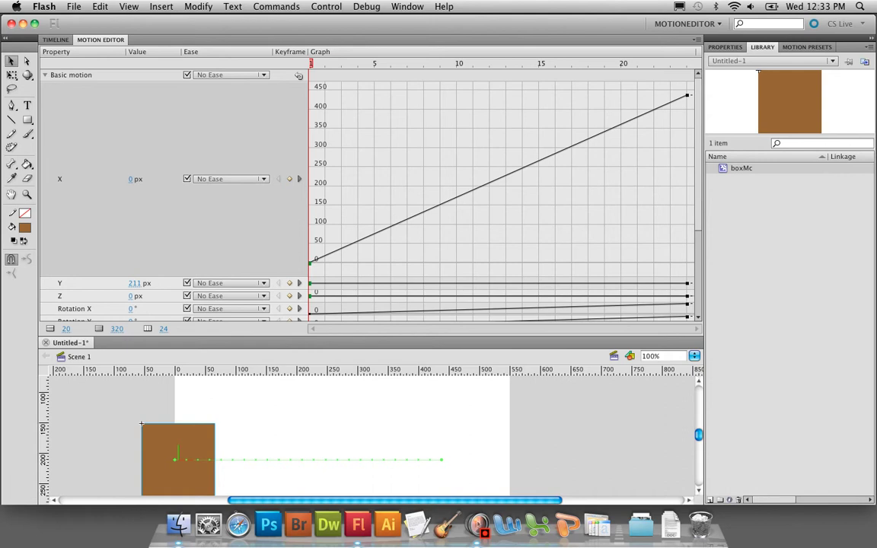
key("Return")
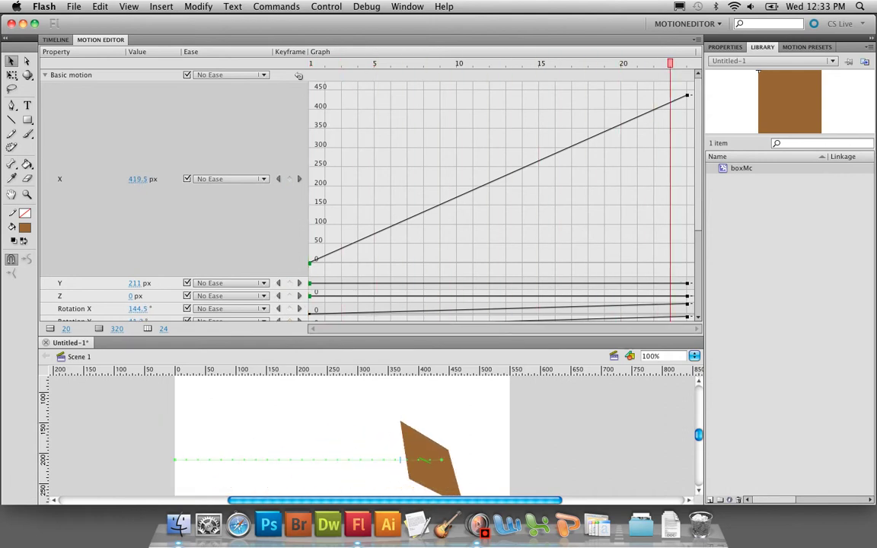
- Shift the whole motion path about 35 px to the right on the stage and collapse the X graph
left_click_drag(274, 460, 300, 460)
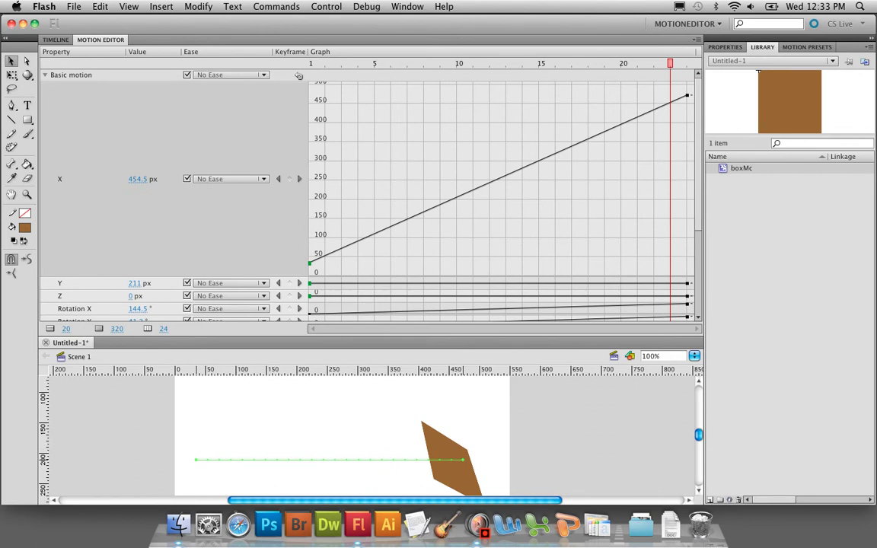
left_click(76, 179)
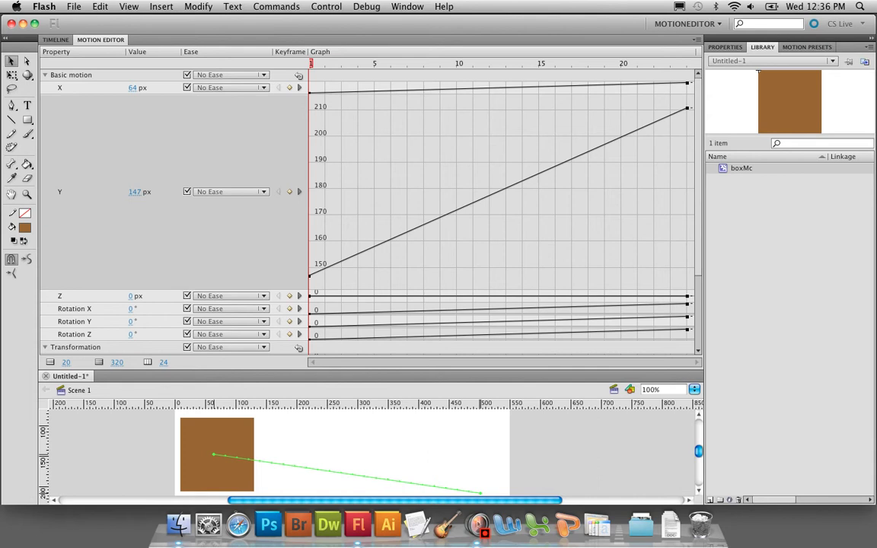
- Shrink the Motion Editor to show more of the stage, return to the Timeline and move the playhead to frame 10
left_click_drag(371, 370, 371, 210)
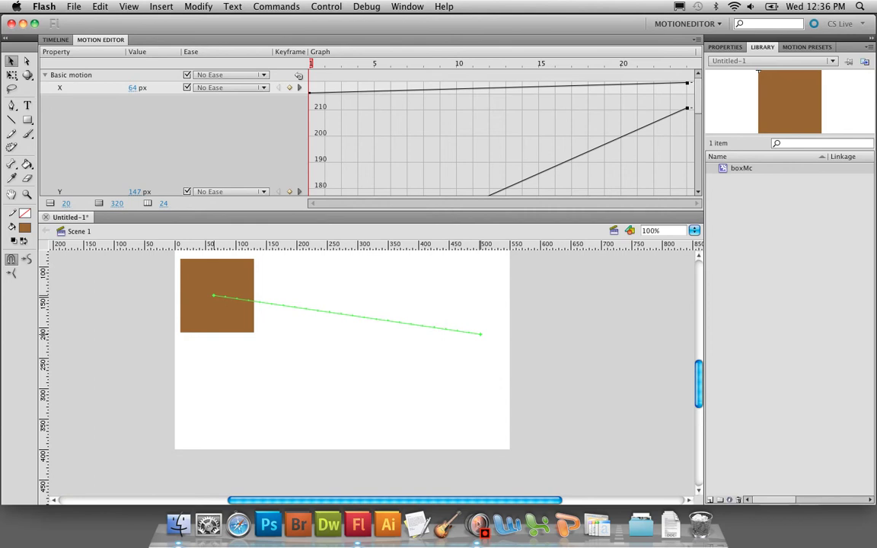
left_click_drag(371, 211, 371, 297)
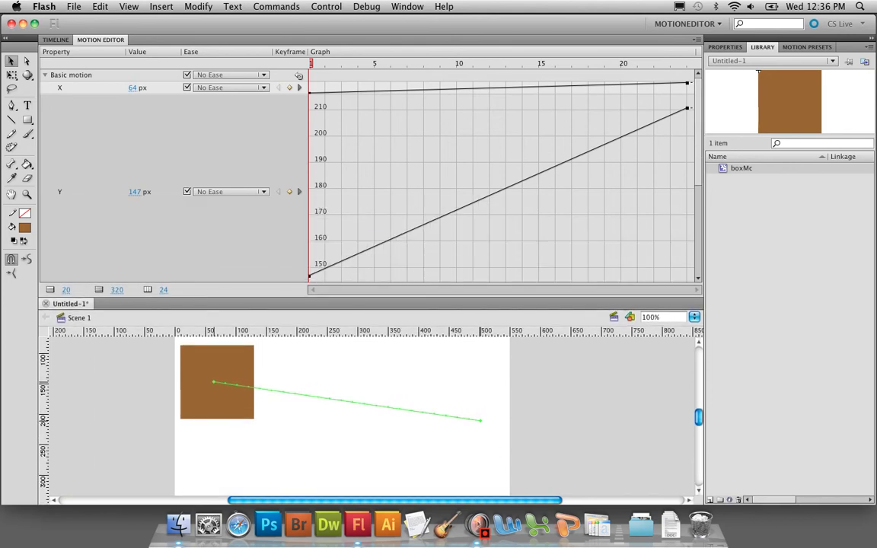
left_click(55, 40)
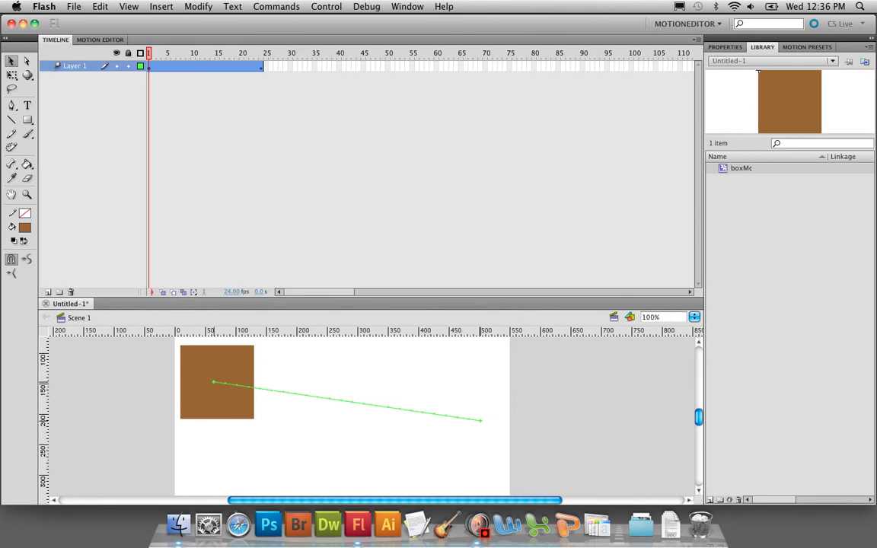
left_click_drag(148, 53, 193, 54)
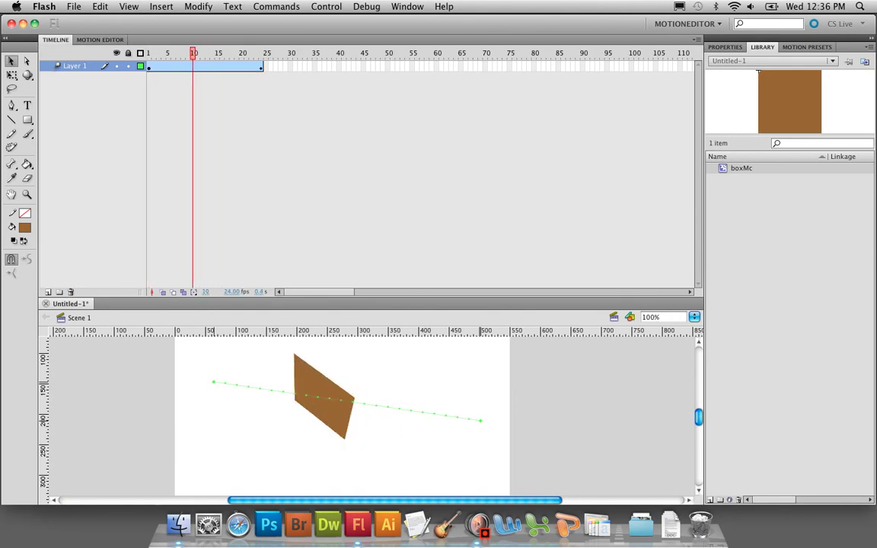
left_click(193, 67)
left_click_drag(323, 396, 324, 448)
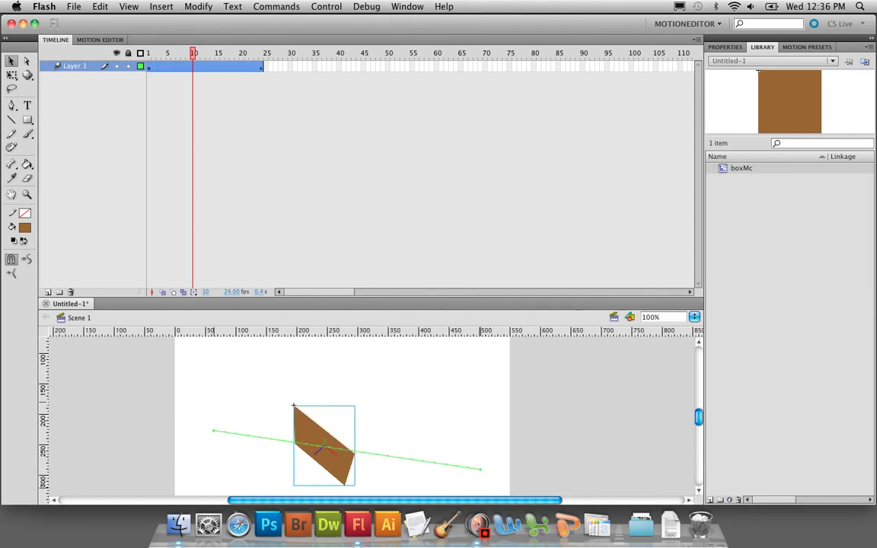
key("super+z")
- Move only the box down at frame 10 to a Y of about 247 px, play the tween and show its graphs in the Motion Editor
left_click_drag(323, 393, 323, 442)
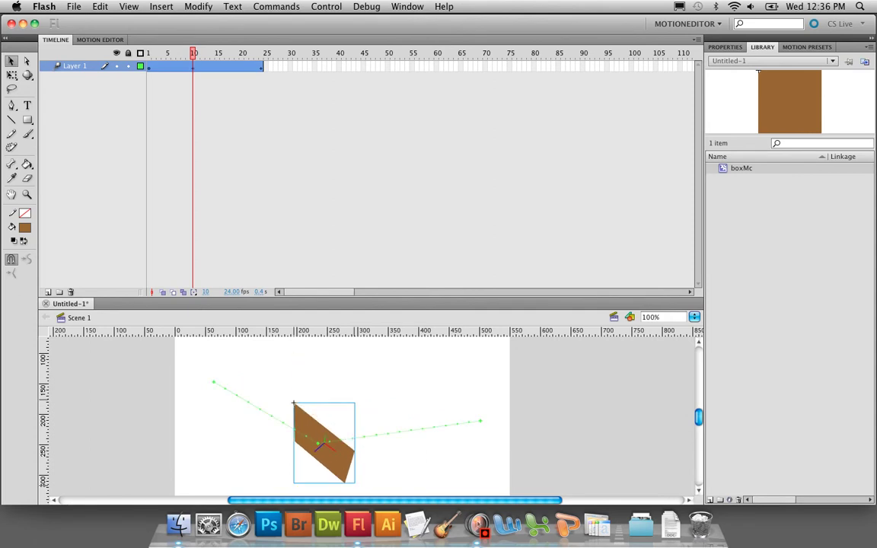
key("Return")
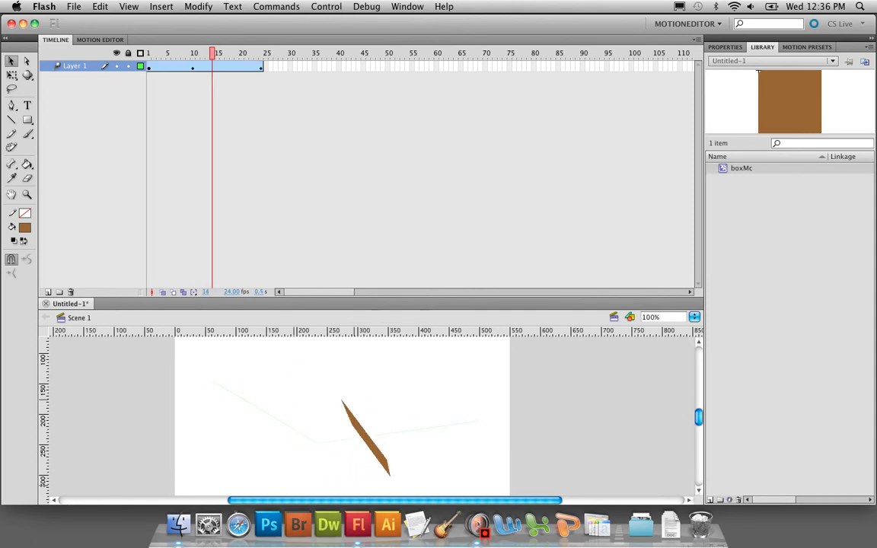
left_click(100, 39)
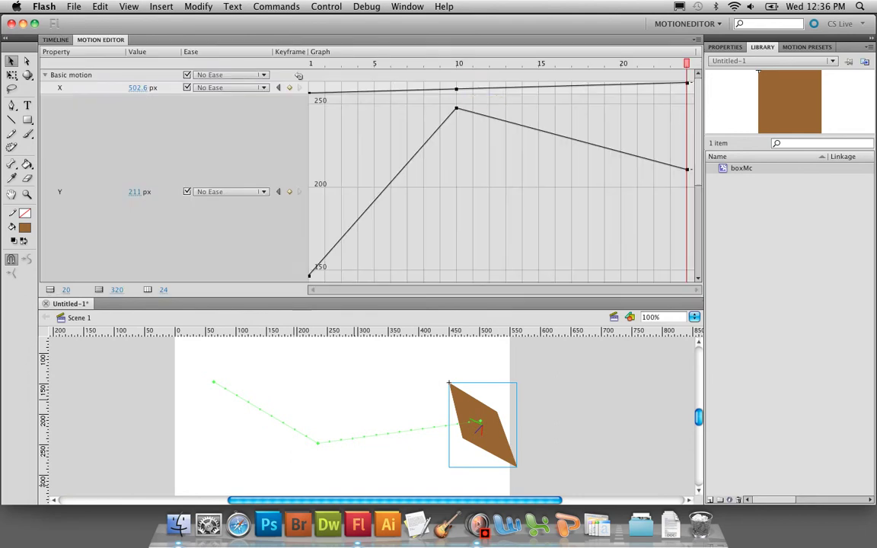
left_click(56, 40)
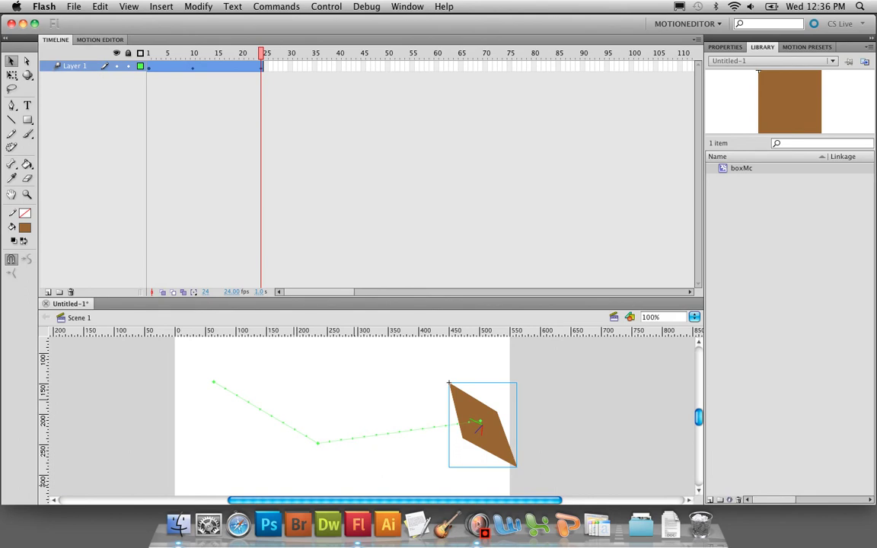
left_click(100, 40)
- Add a Y keyframe at frame 15 and lower its value to about 172.9 px in the graph
mouse_move(534, 129)
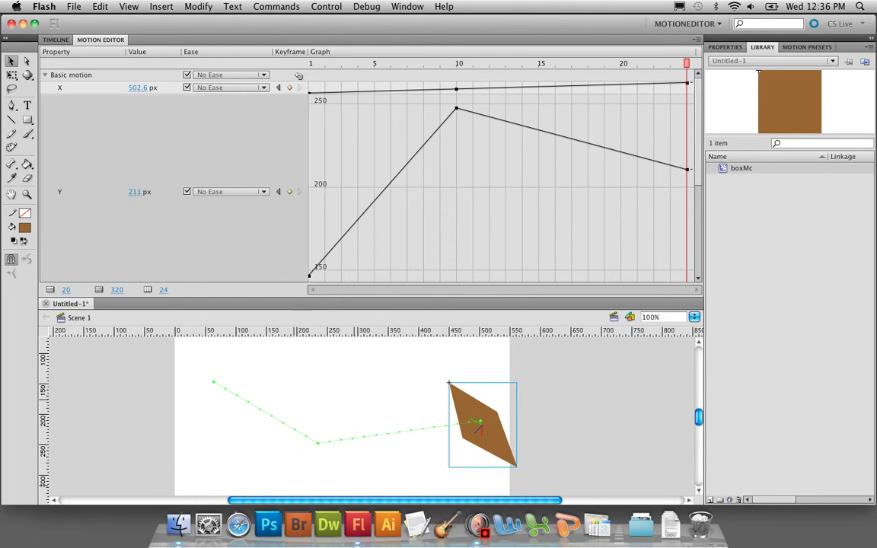
left_click(539, 127)
mouse_move(539, 127)
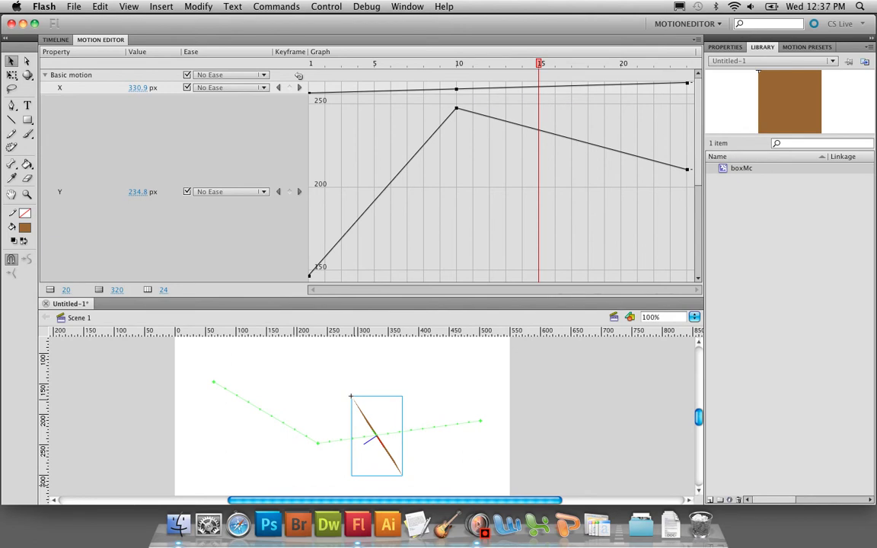
left_click(289, 191)
left_click(289, 191)
left_click(289, 192)
left_click_drag(539, 130, 539, 232)
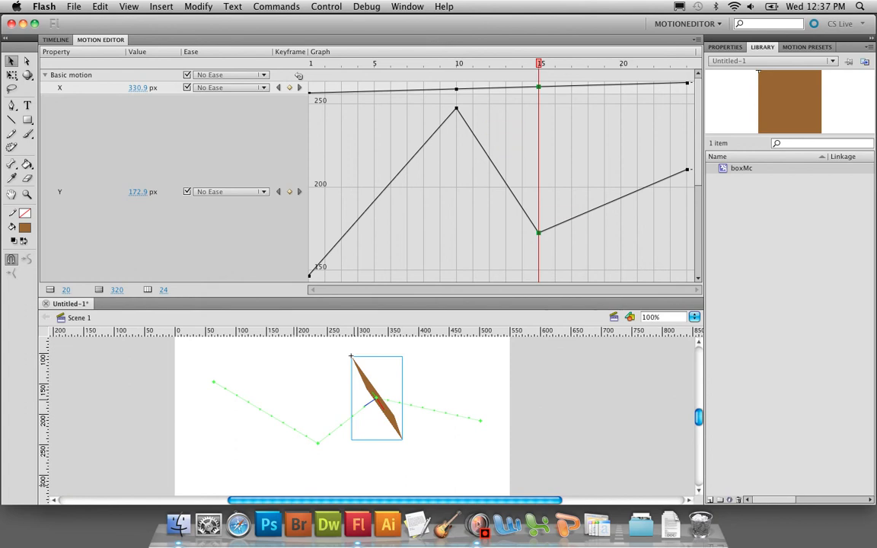
- Remove the keyframe at frame 15, try adding it directly on the Y curve and undo that addition
left_click(289, 191)
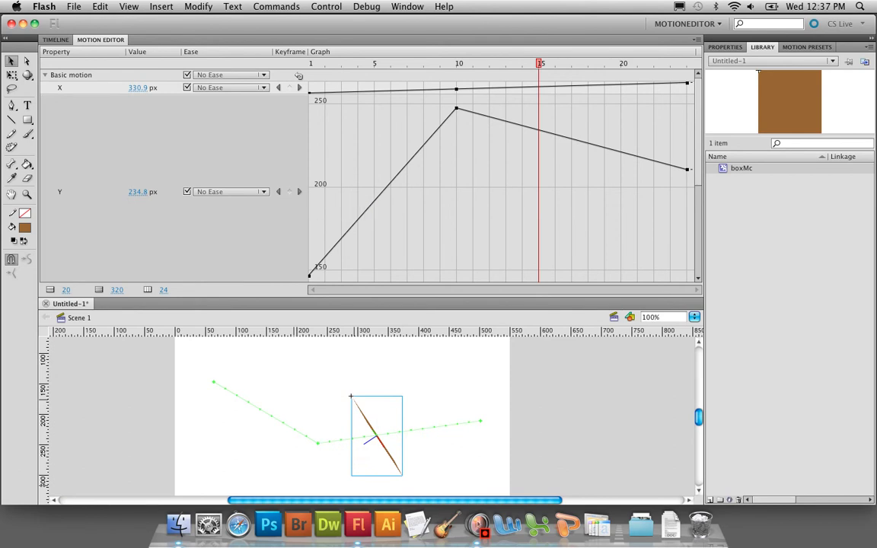
left_click(539, 129, "super")
key("super+z")
- Add keyframes directly on the Y curve at frames 17, 21 and 14
left_click(572, 140, "ctrl")
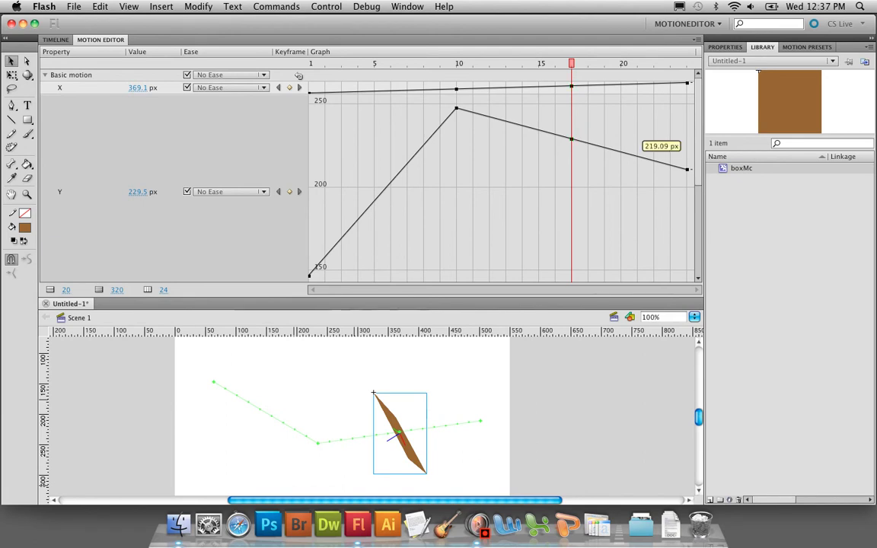
left_click(638, 157, "ctrl")
left_click(522, 126, "super")
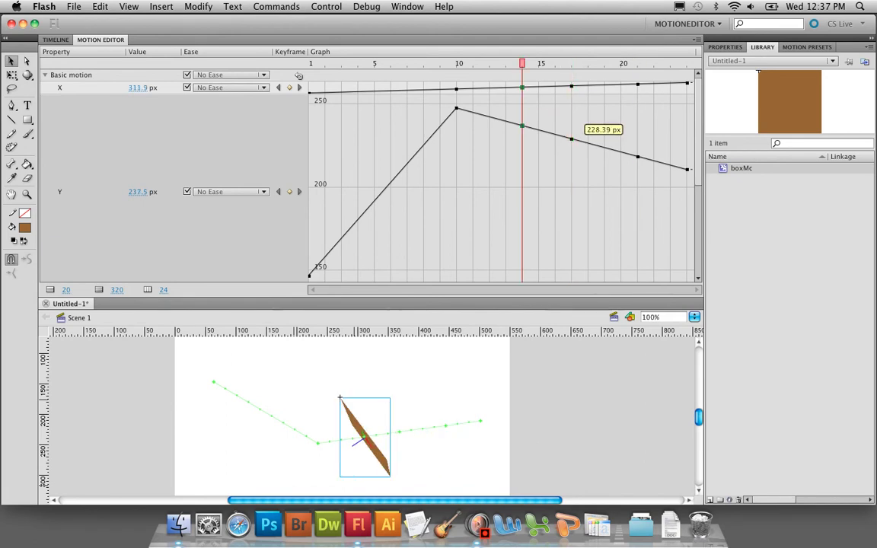
- Move the Y keyframes at frame 17 to about 163 px, frame 14 to about 234 px and frame 10 to 185 px, and play the tween
left_click_drag(572, 140, 572, 242)
left_click_drag(521, 126, 522, 131)
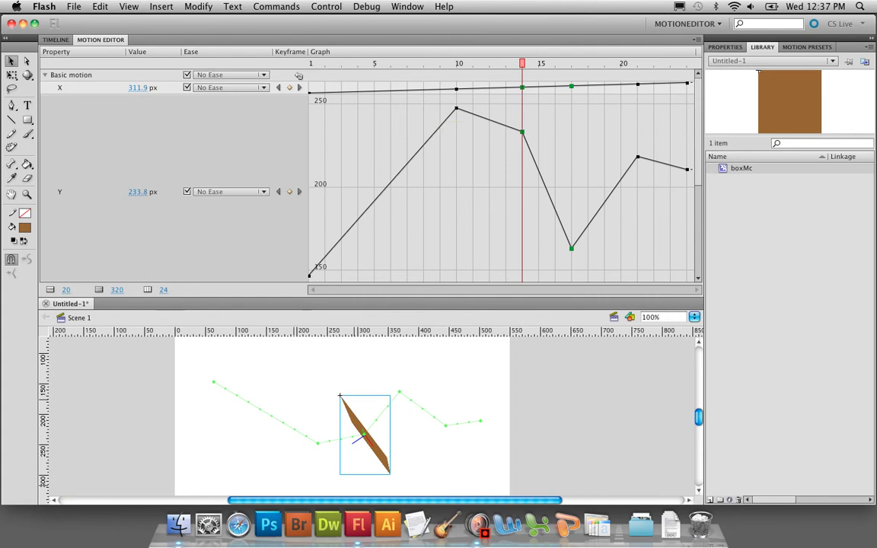
left_click_drag(456, 109, 456, 212)
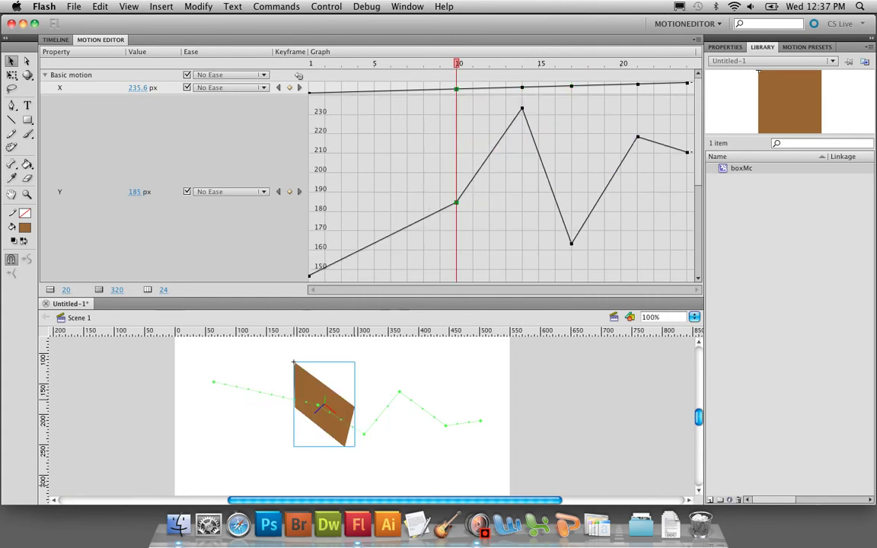
key("Return")
key("Return")
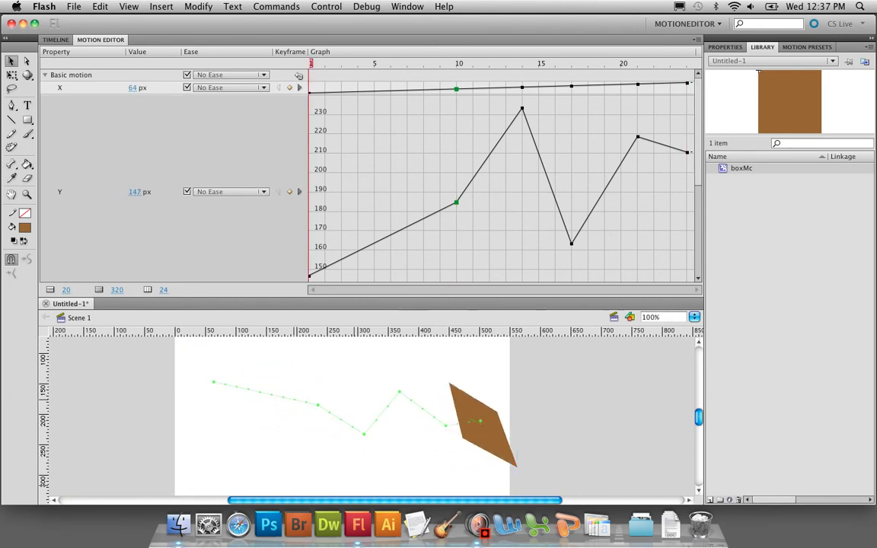